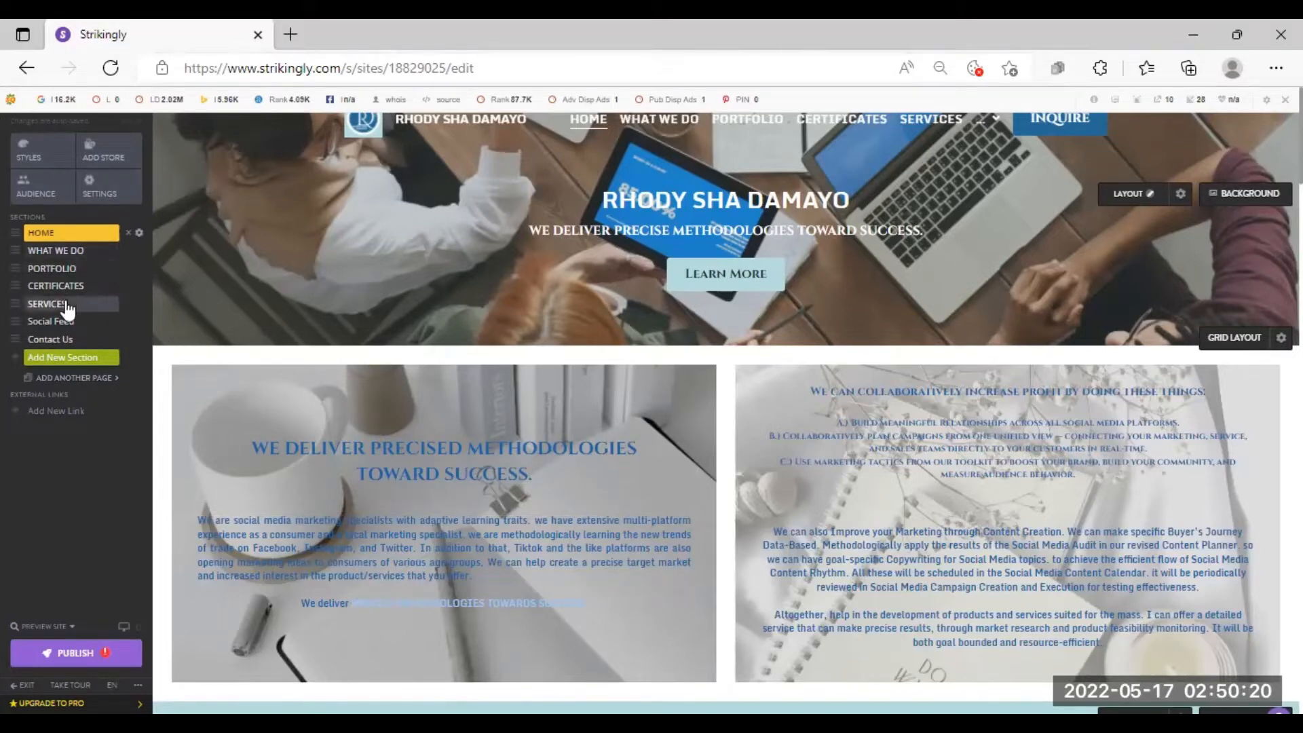
Open the Portfolio section's gallery manager and start importing a new item as a video from a URL
left_click(64, 275)
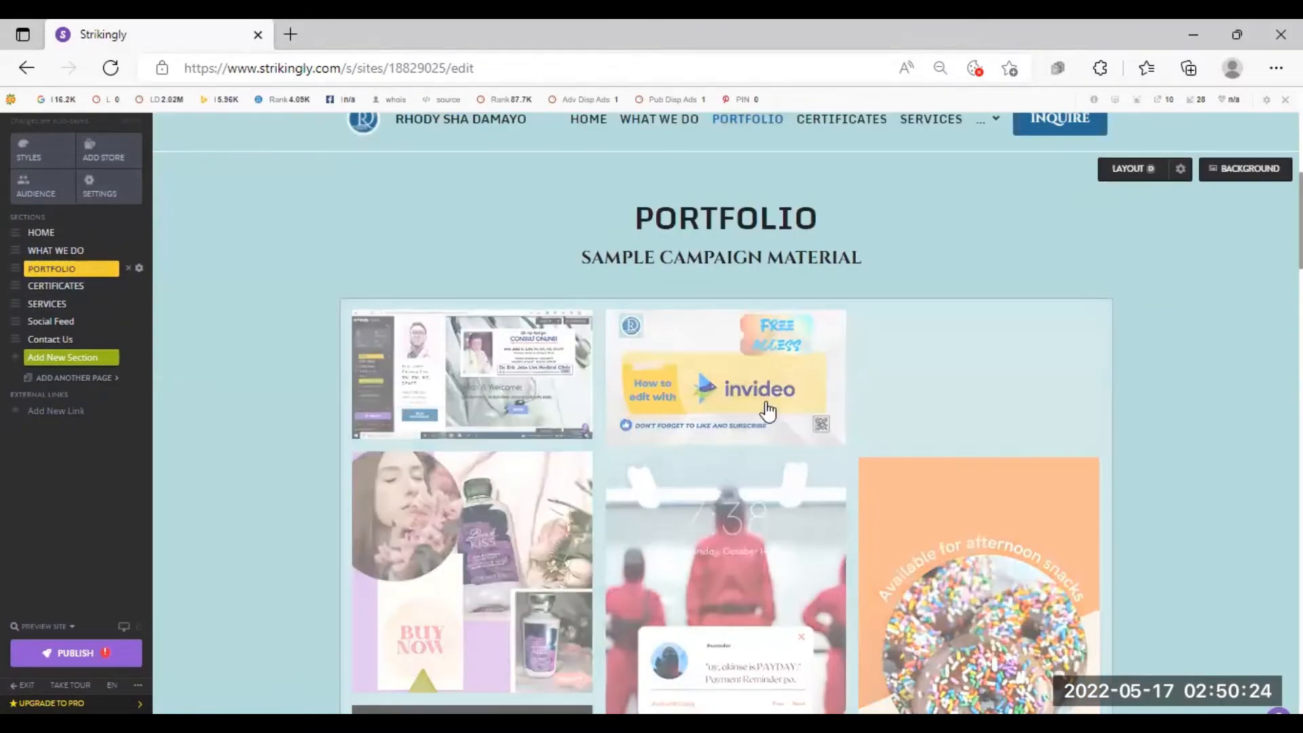
scroll(630, 427, "down", 3)
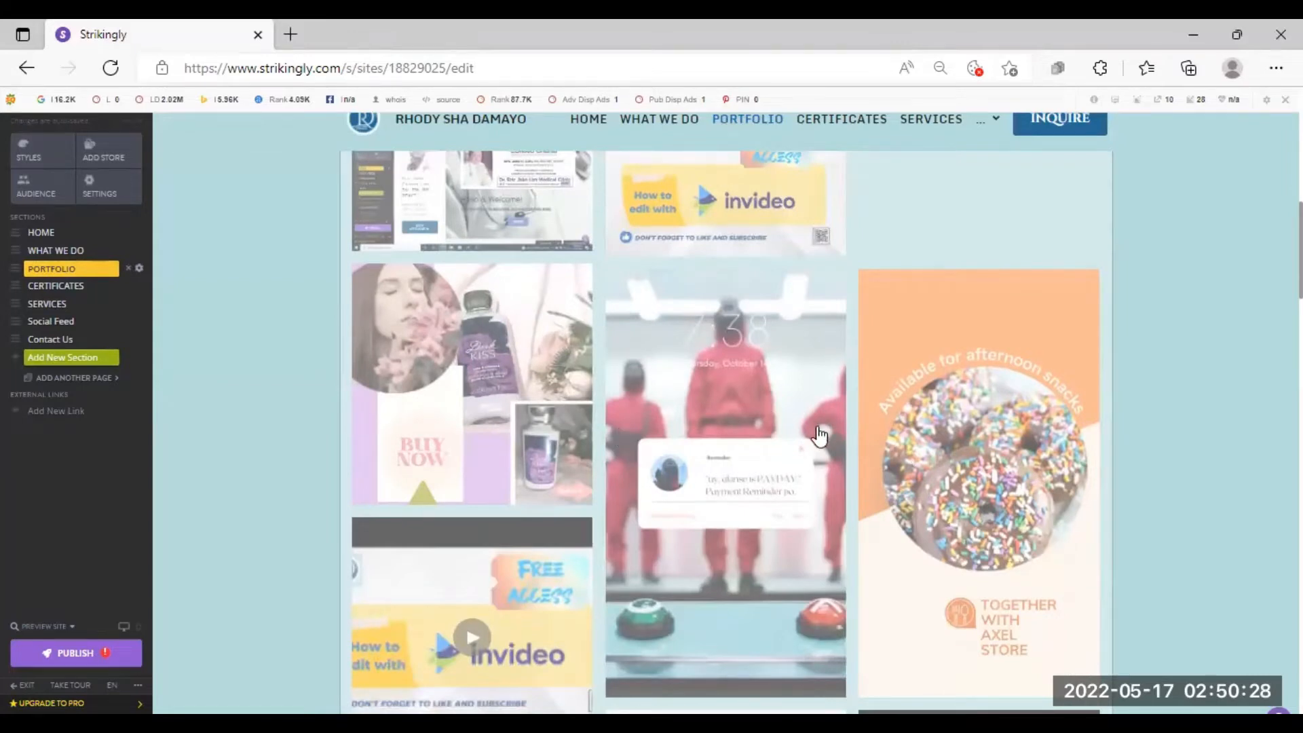
scroll(819, 436, "down", 2)
scroll(819, 436, "down", 3)
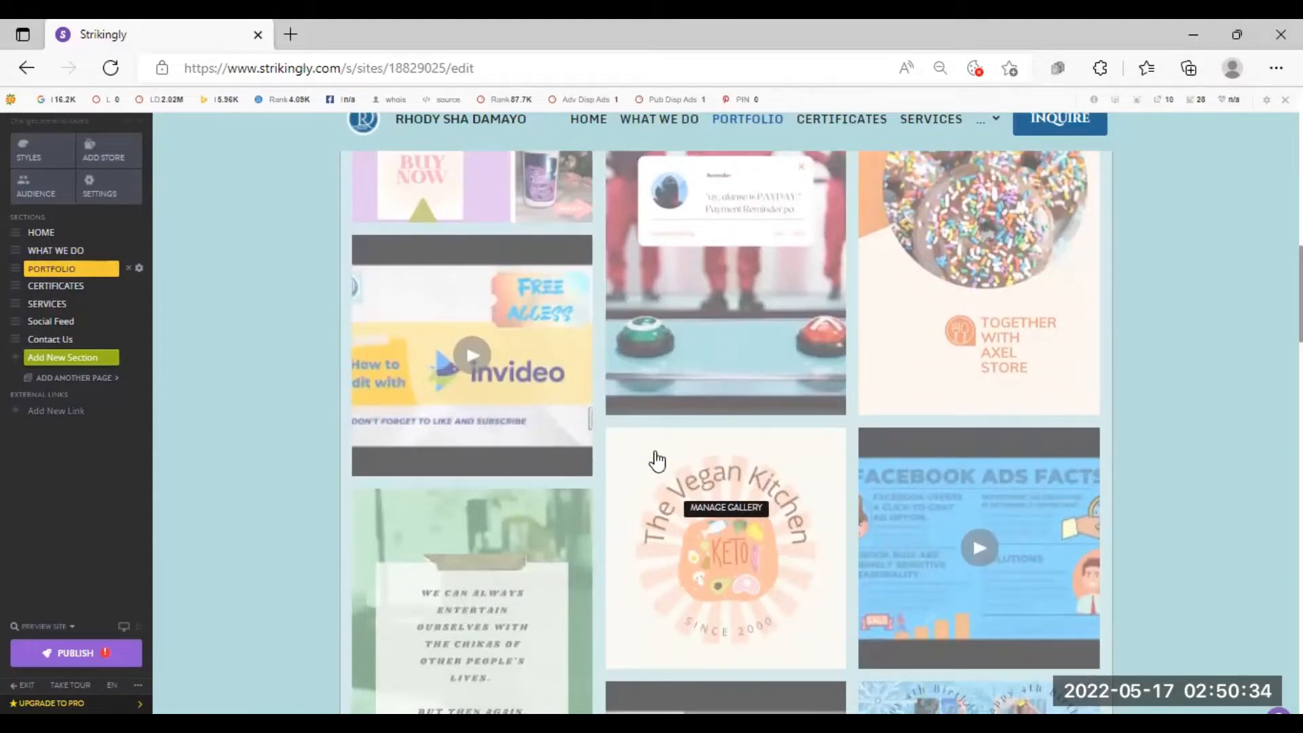
left_click(758, 520)
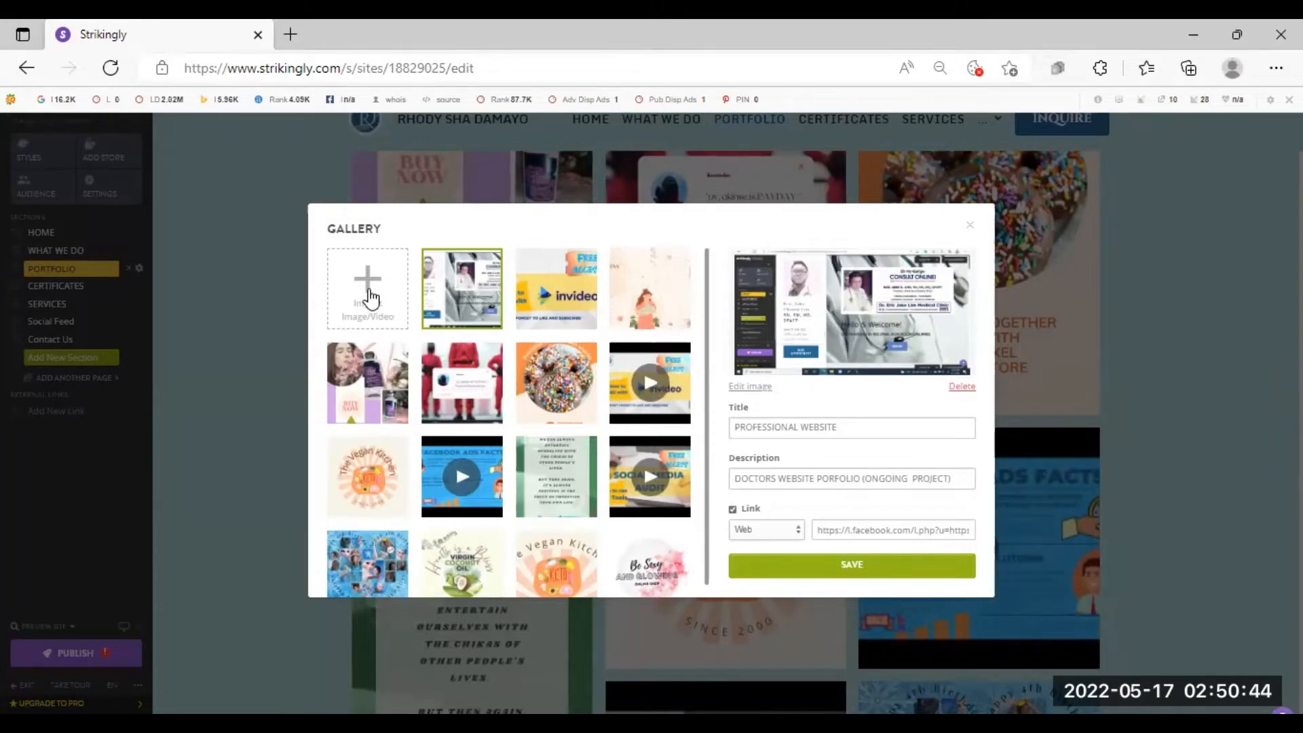
left_click(370, 299)
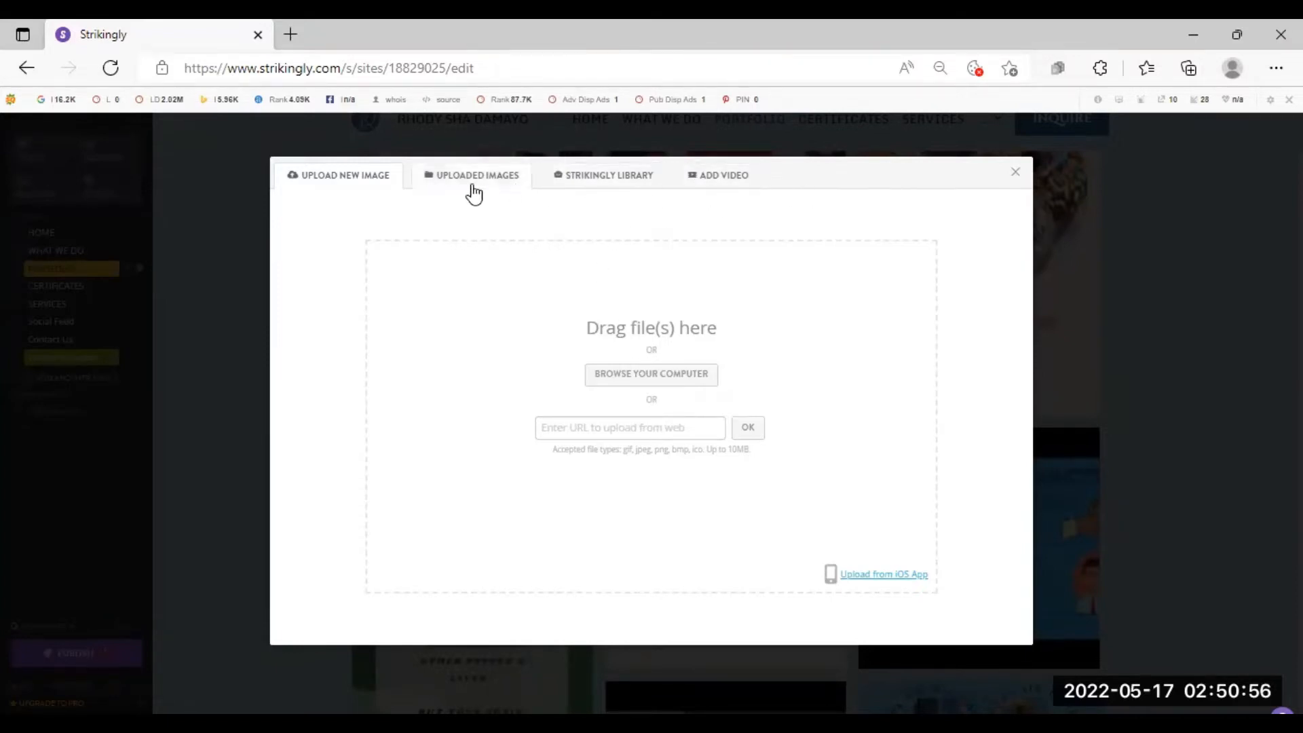
left_click(708, 191)
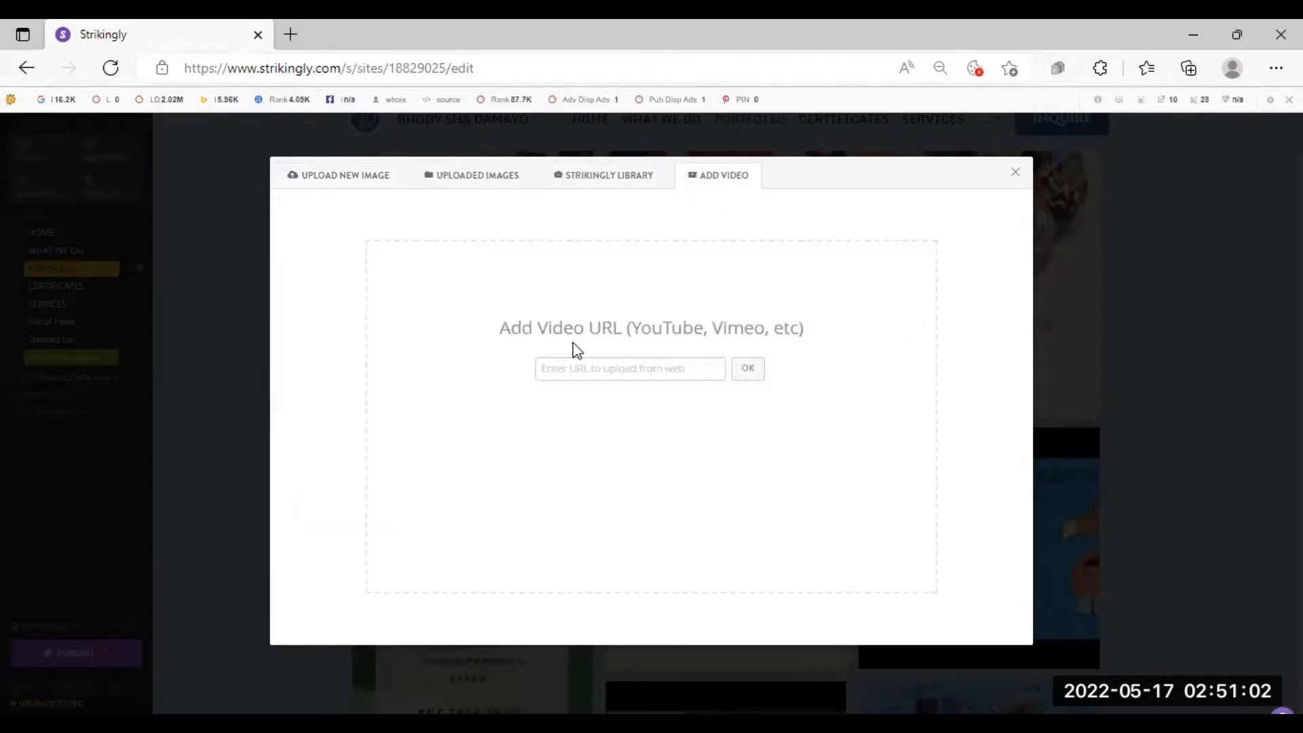
left_click(627, 368)
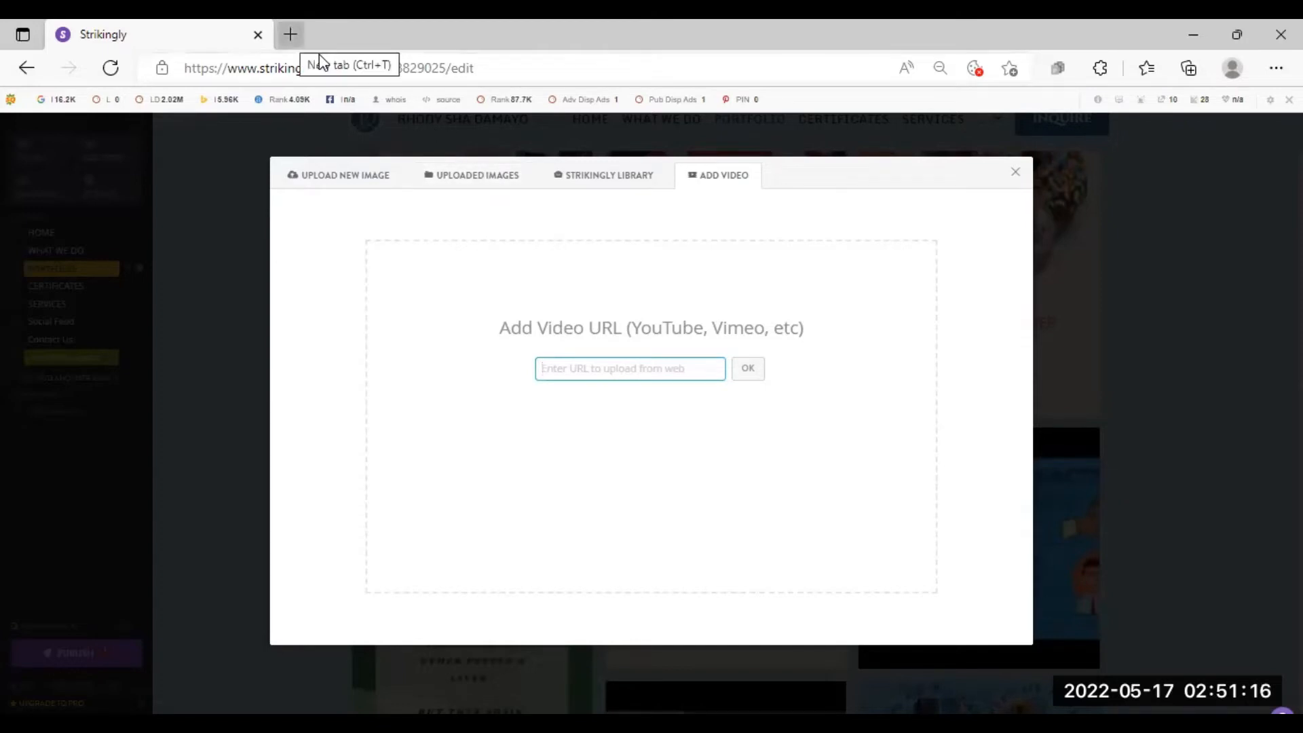
Switch to YouTube Studio in a new browser tab and open the details of the 10:08 "How to edit with invideo" video
left_click(290, 34)
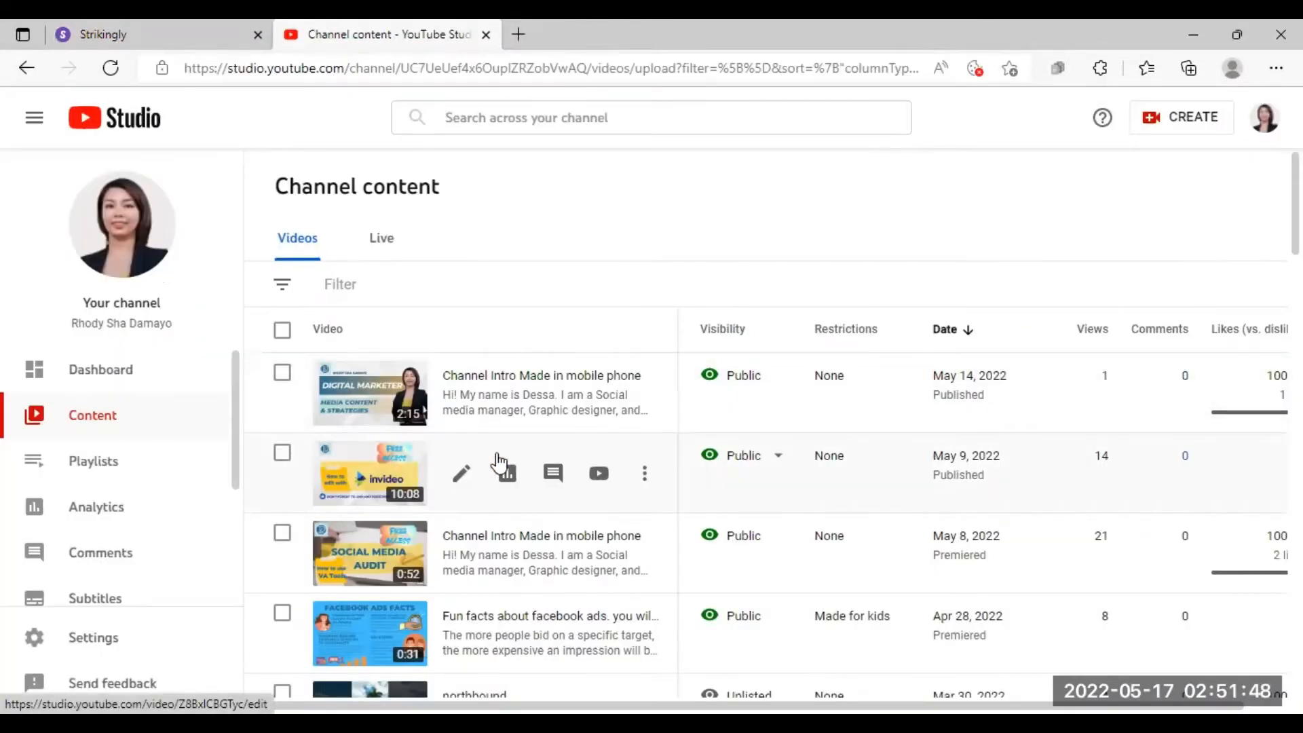
left_click(385, 468)
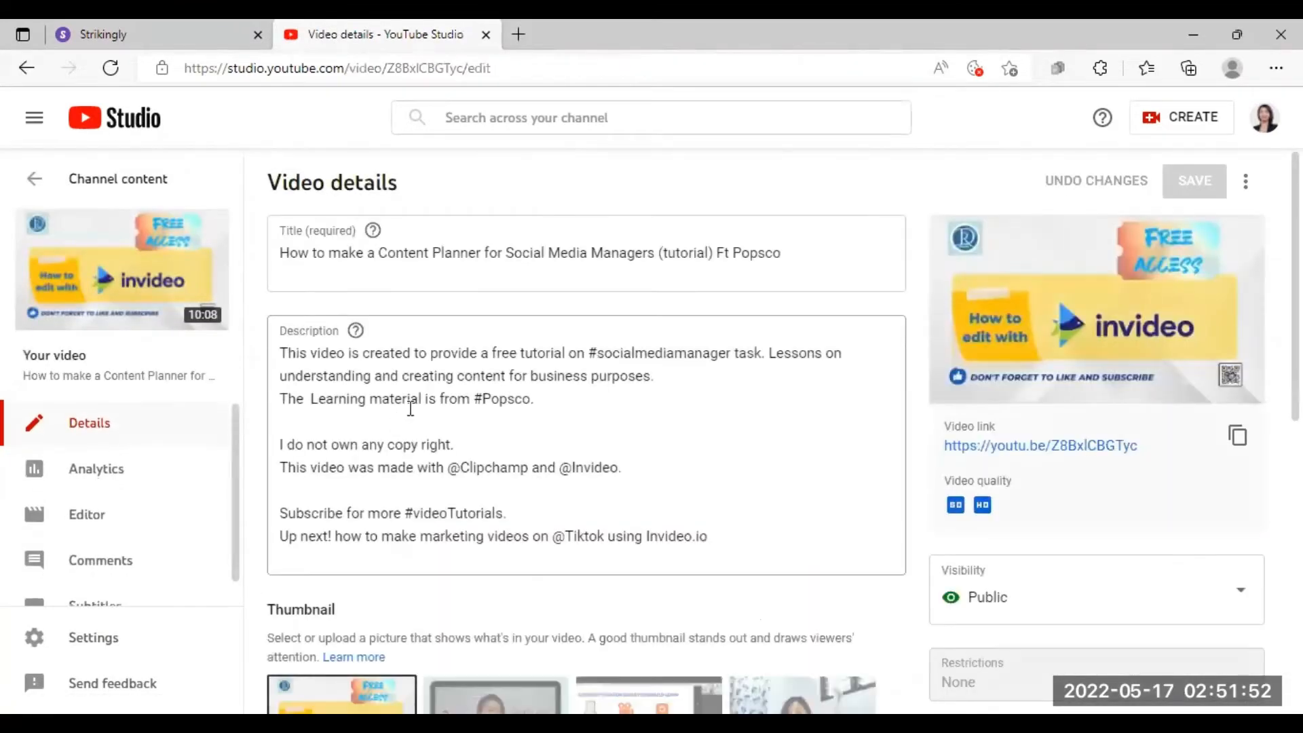
scroll(410, 406, "down", 5)
scroll(411, 406, "up", 5)
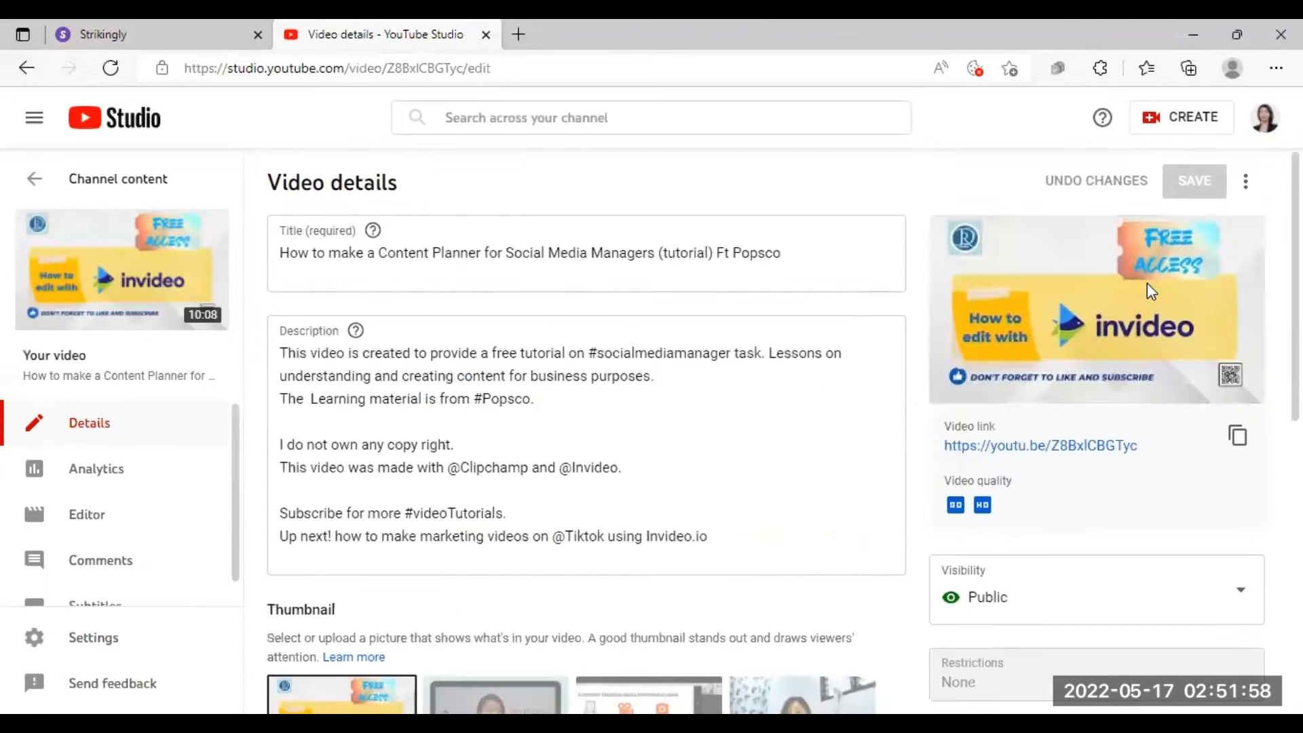
Play the video's preview with the sound muted and copy the video link
left_click(1125, 340)
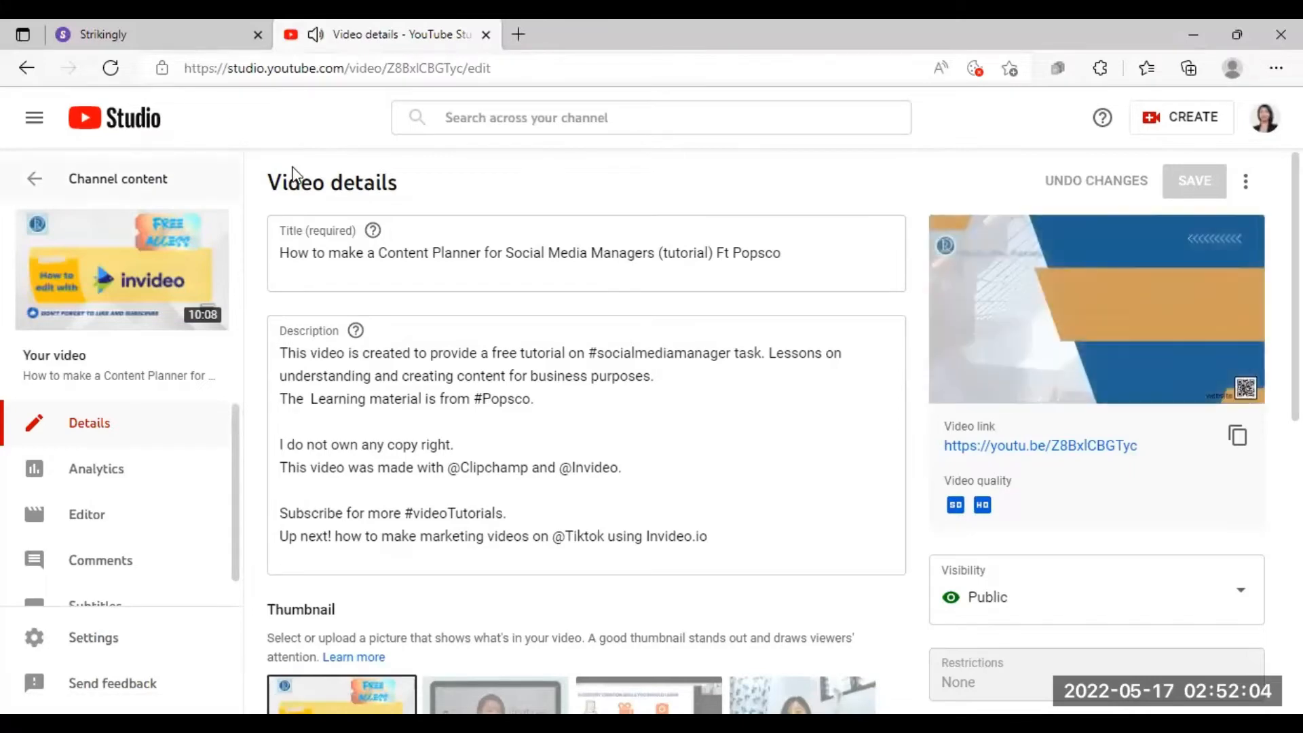
mouse_move(1086, 352)
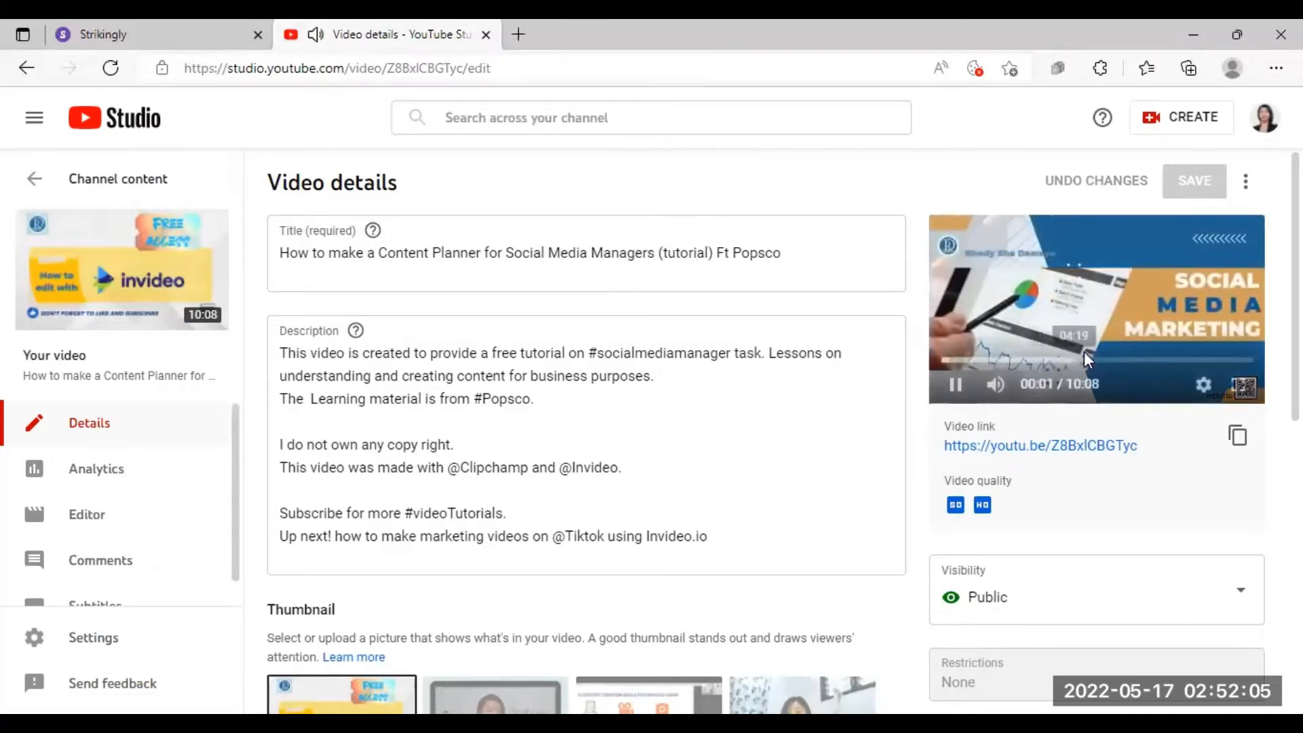
left_click(998, 388)
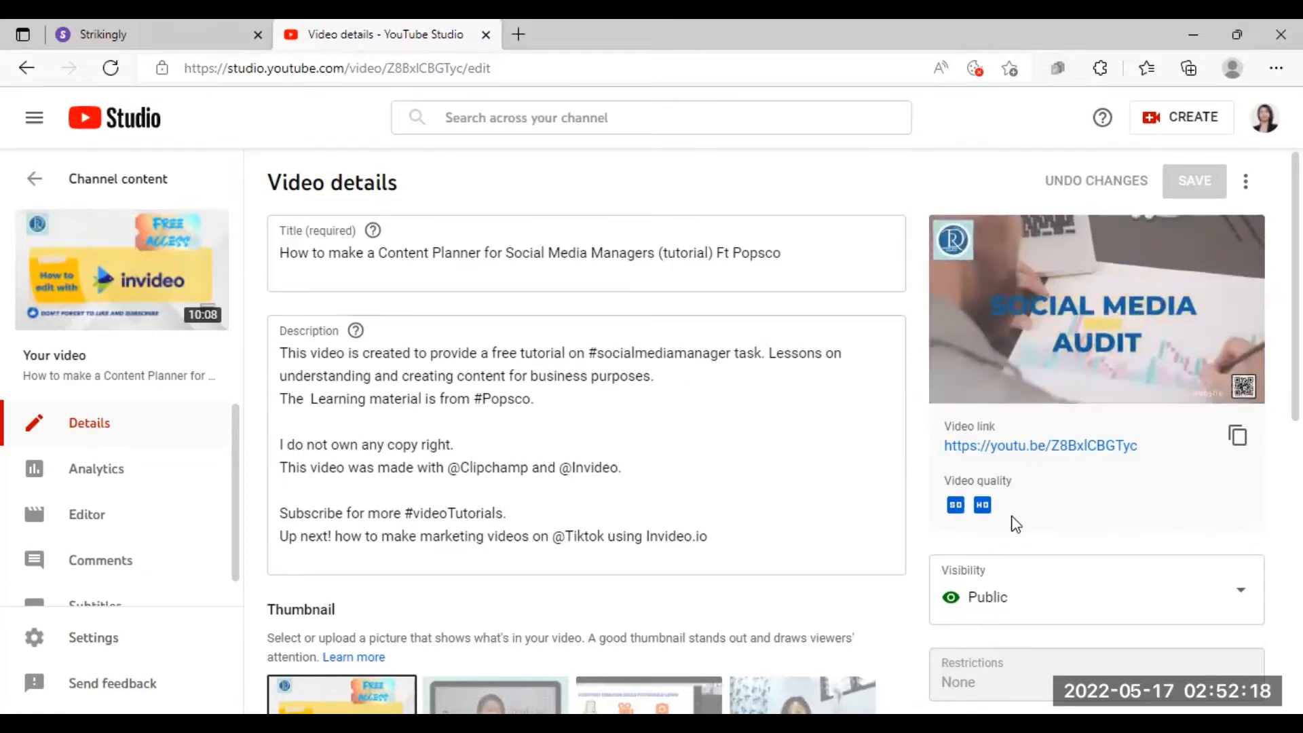
left_click(1238, 437)
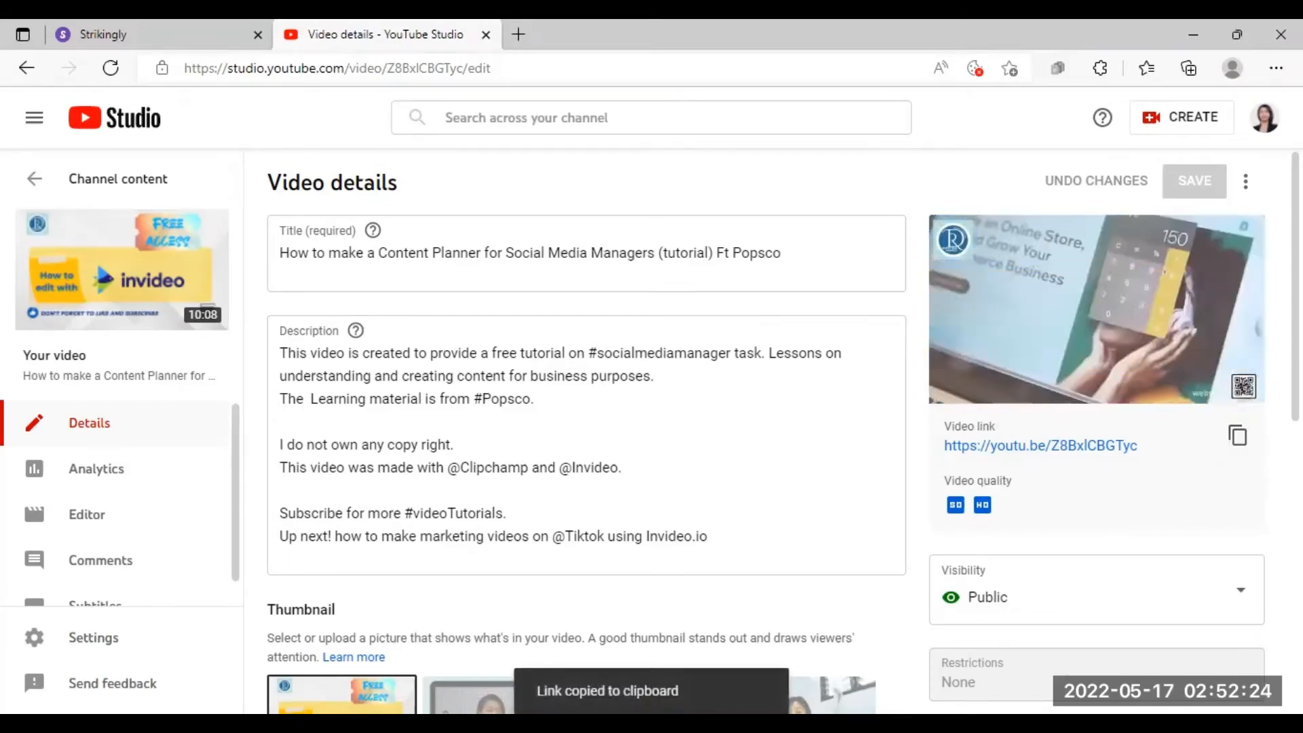
left_click(225, 32)
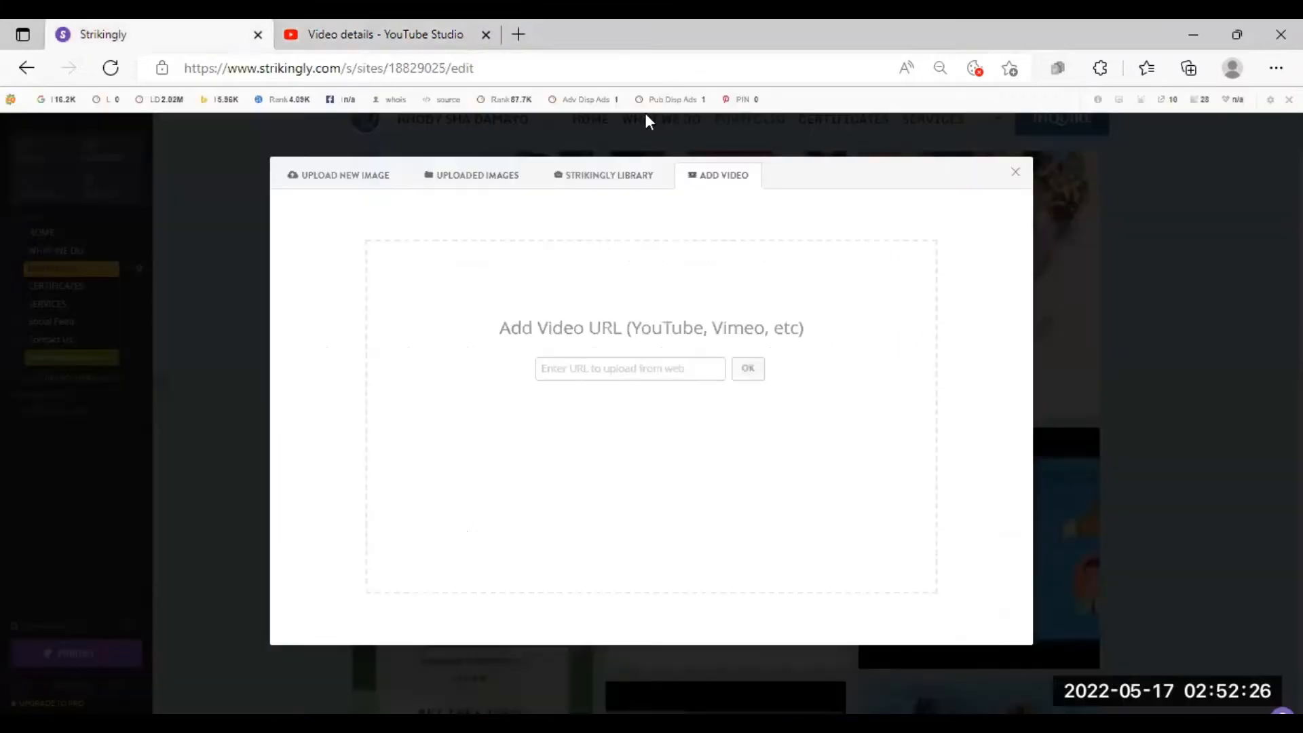
left_click(600, 370)
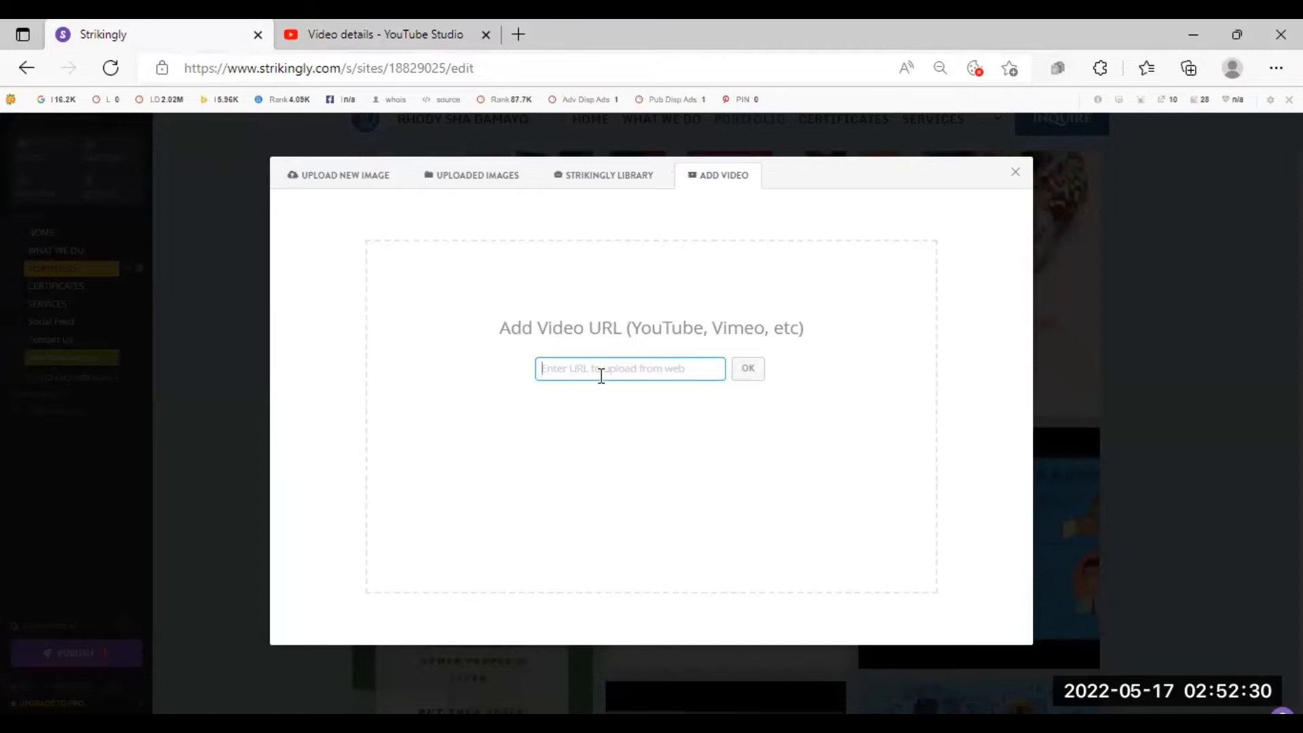
key("super+v")
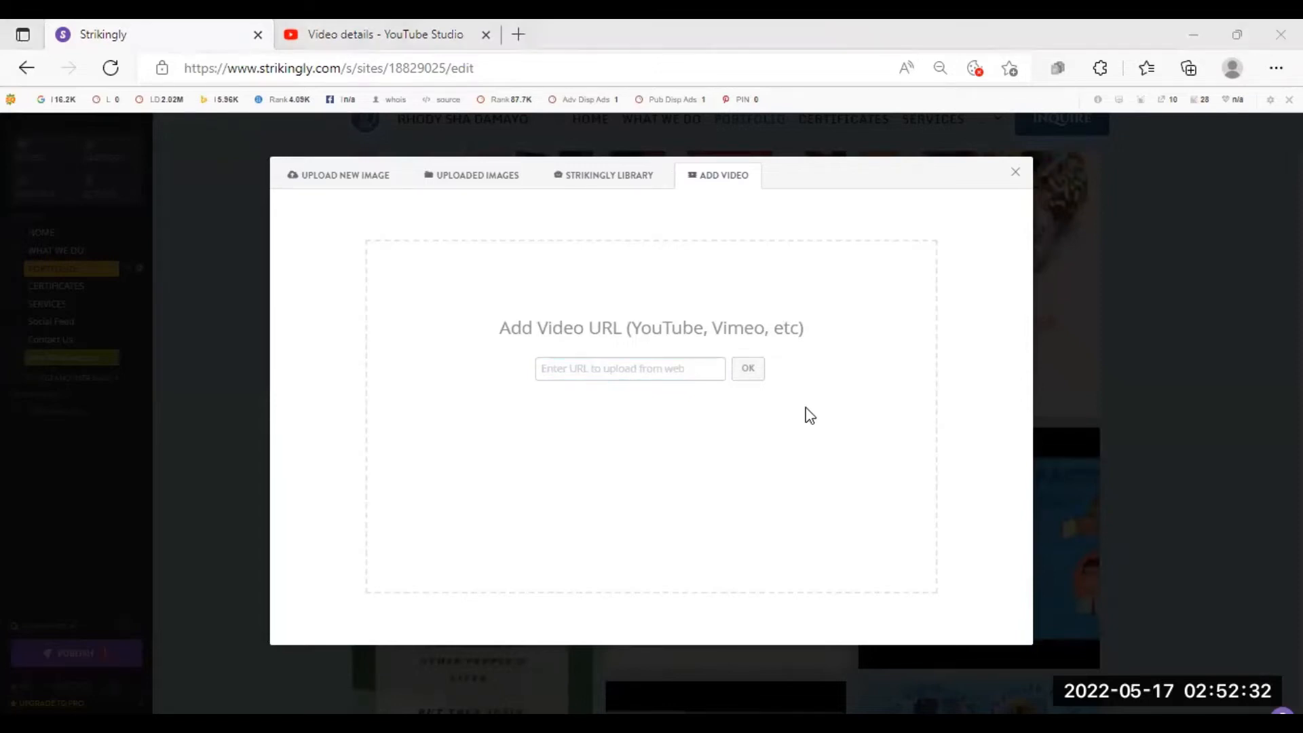
left_click(703, 375)
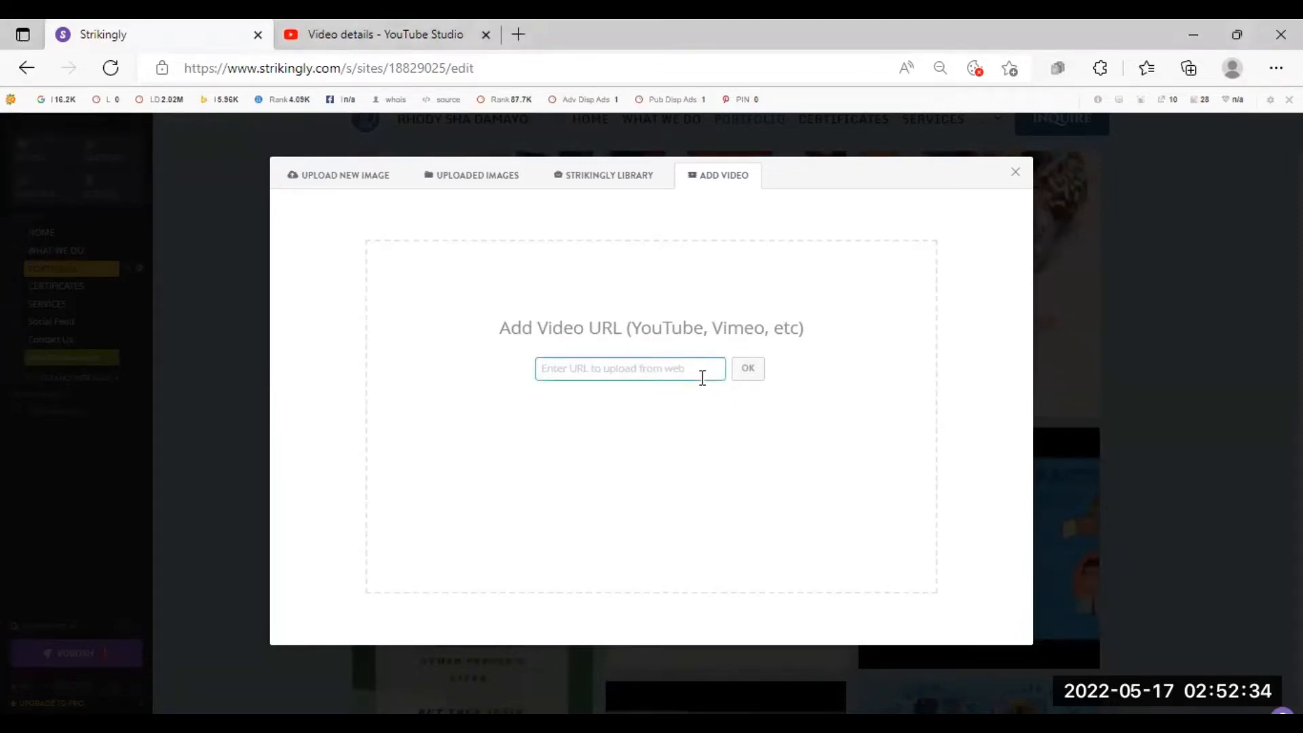
key("ctrl+v")
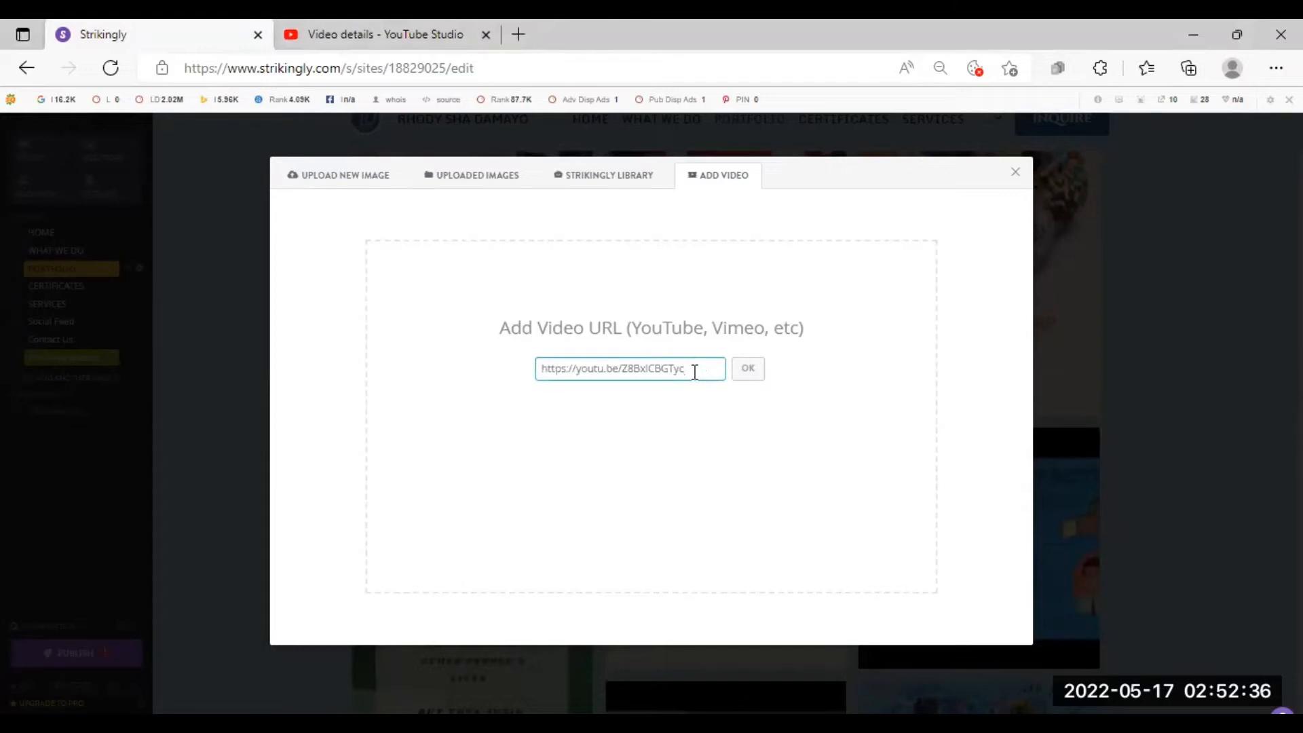
left_click(761, 380)
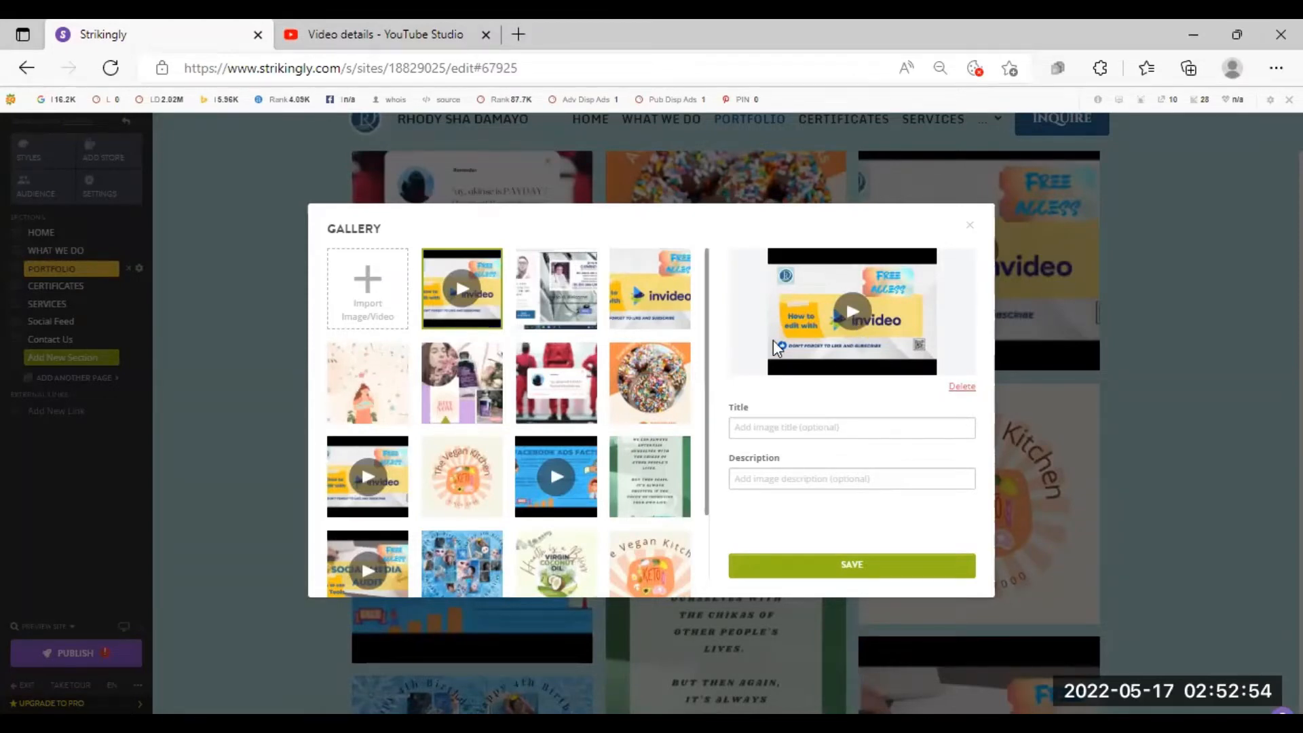
Title the new gallery video "edit later", leave its description empty, save it and close the gallery manager
left_click(805, 433)
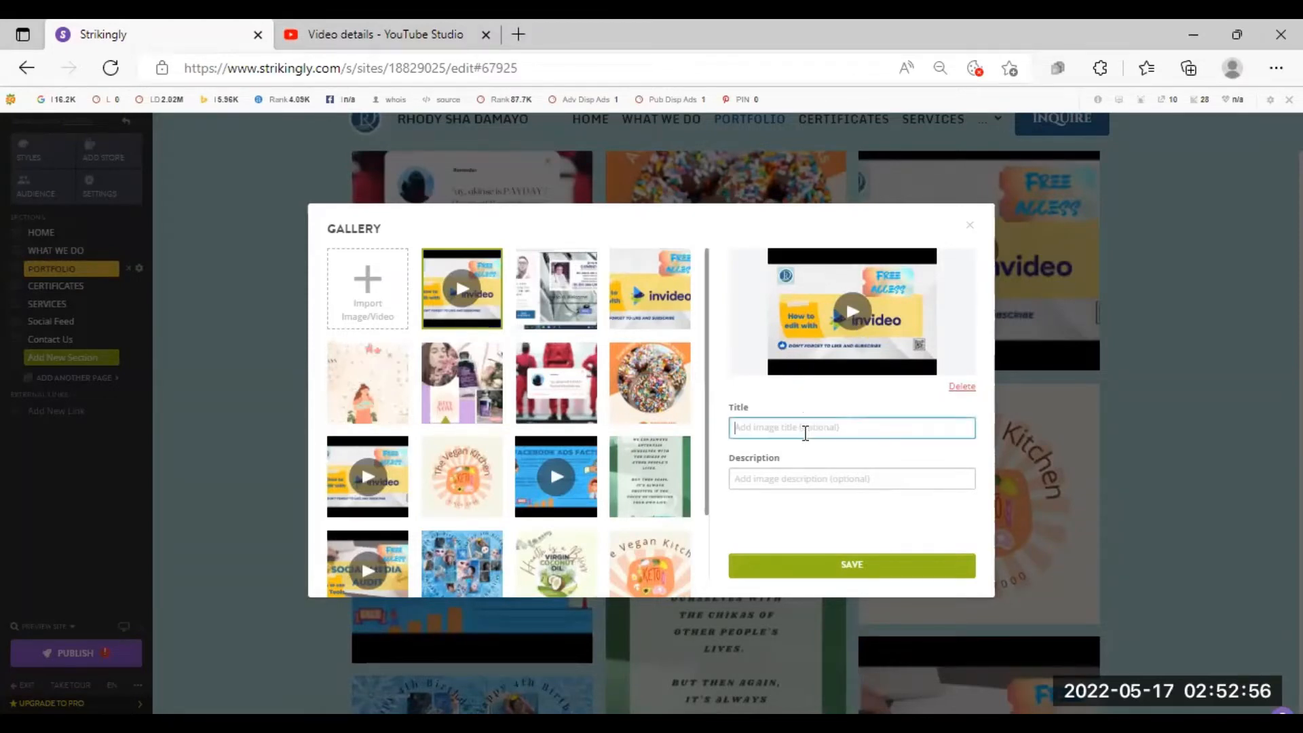
left_click(784, 477)
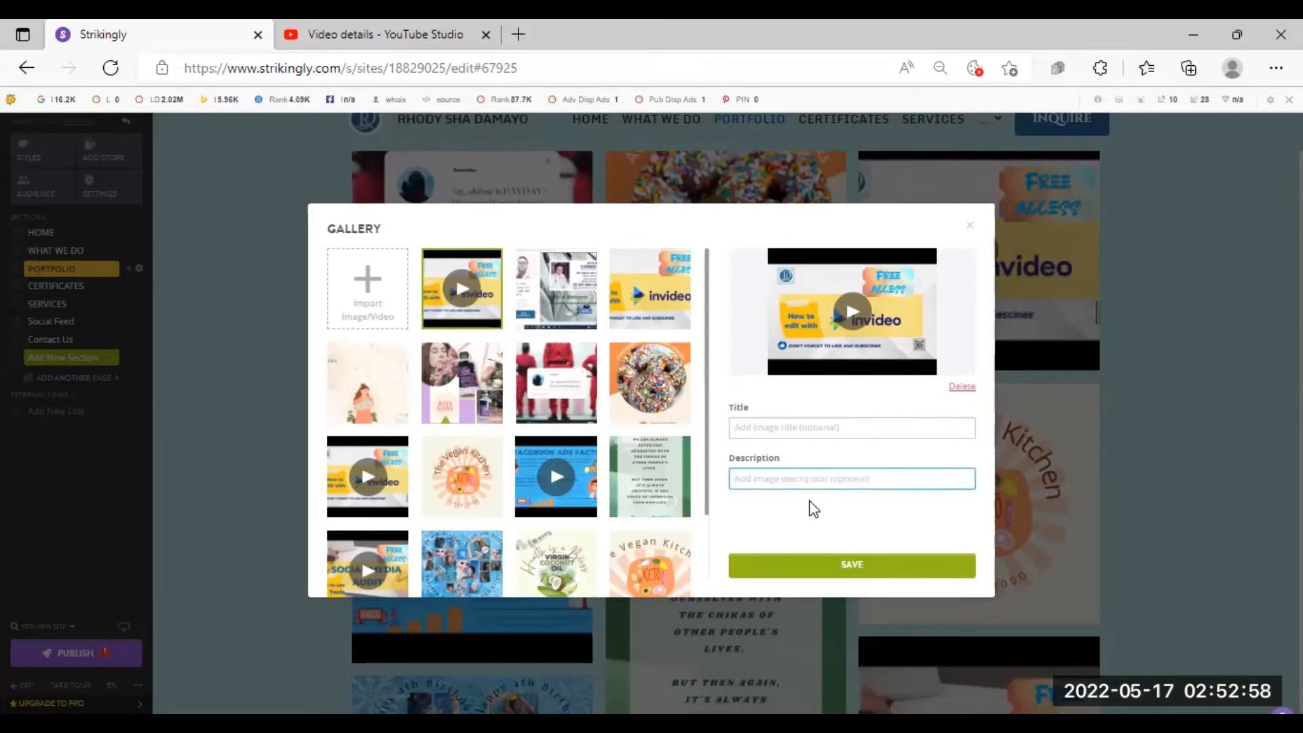
left_click(813, 416)
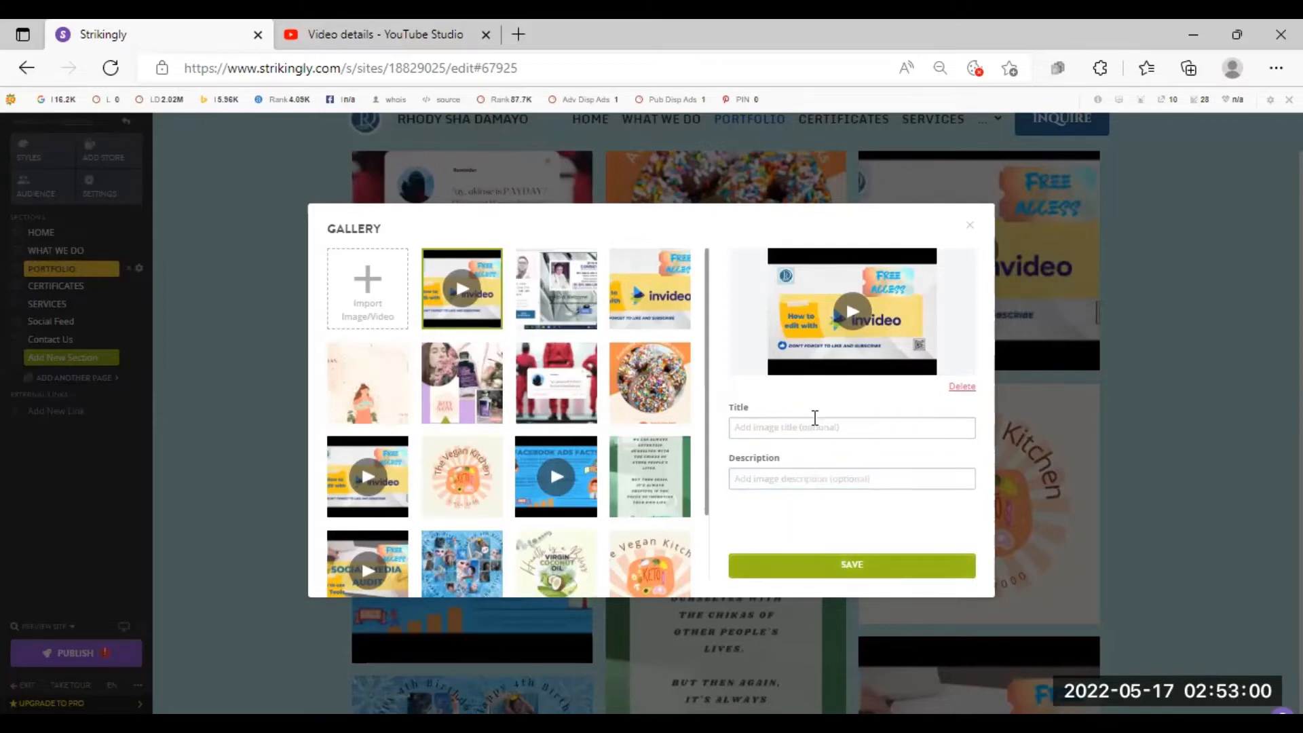
left_click(816, 419)
type("ed")
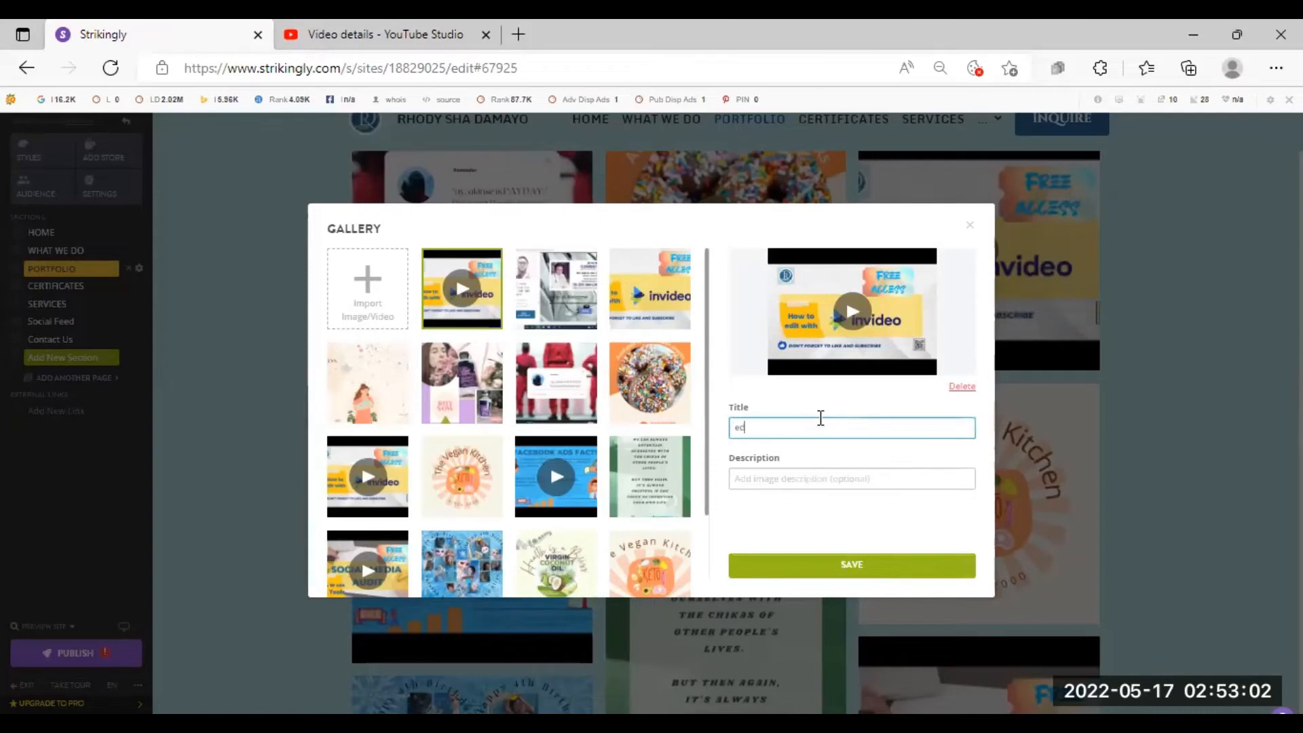
type("it later")
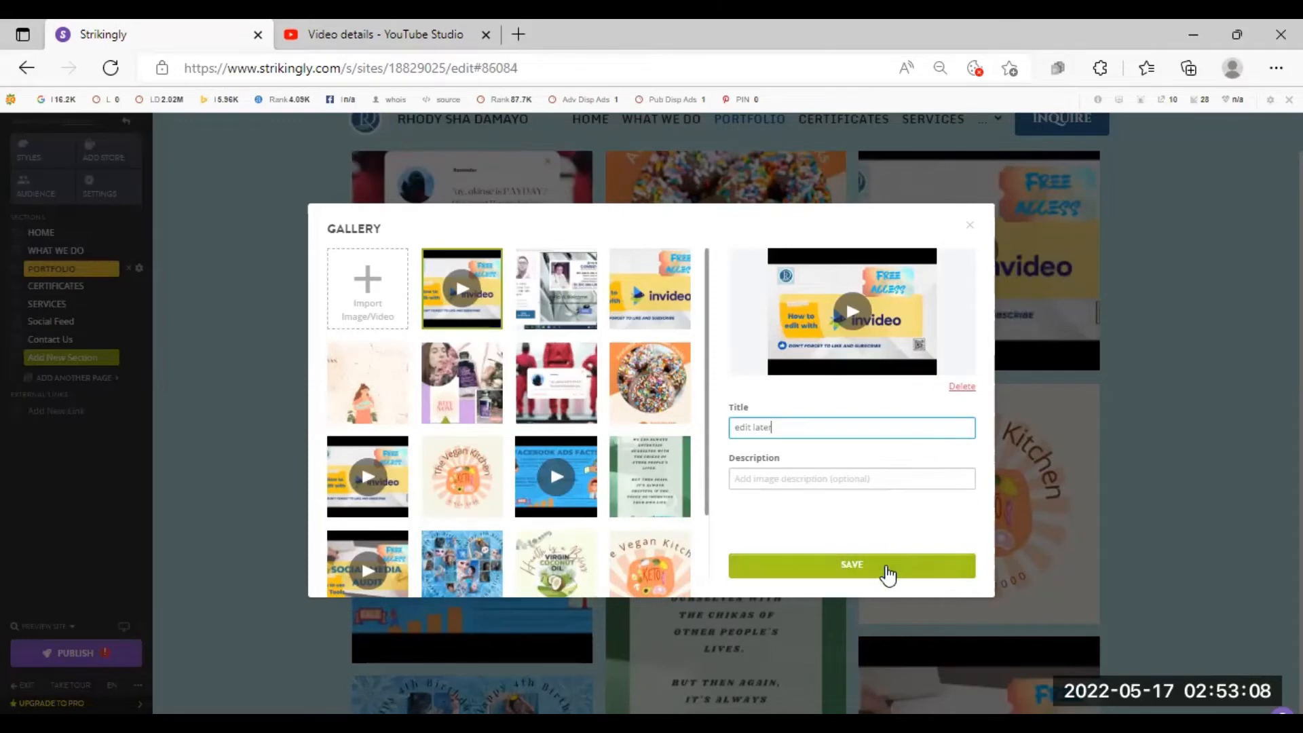
left_click(889, 567)
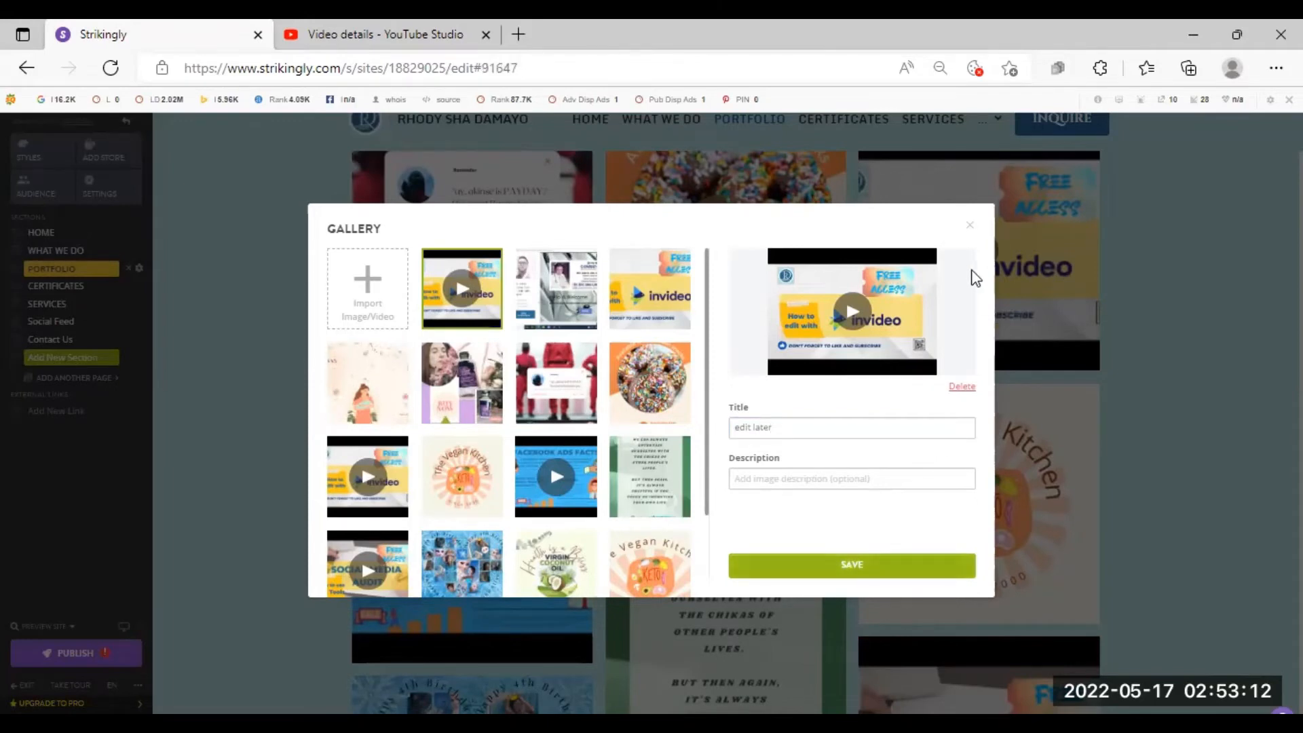
left_click(972, 228)
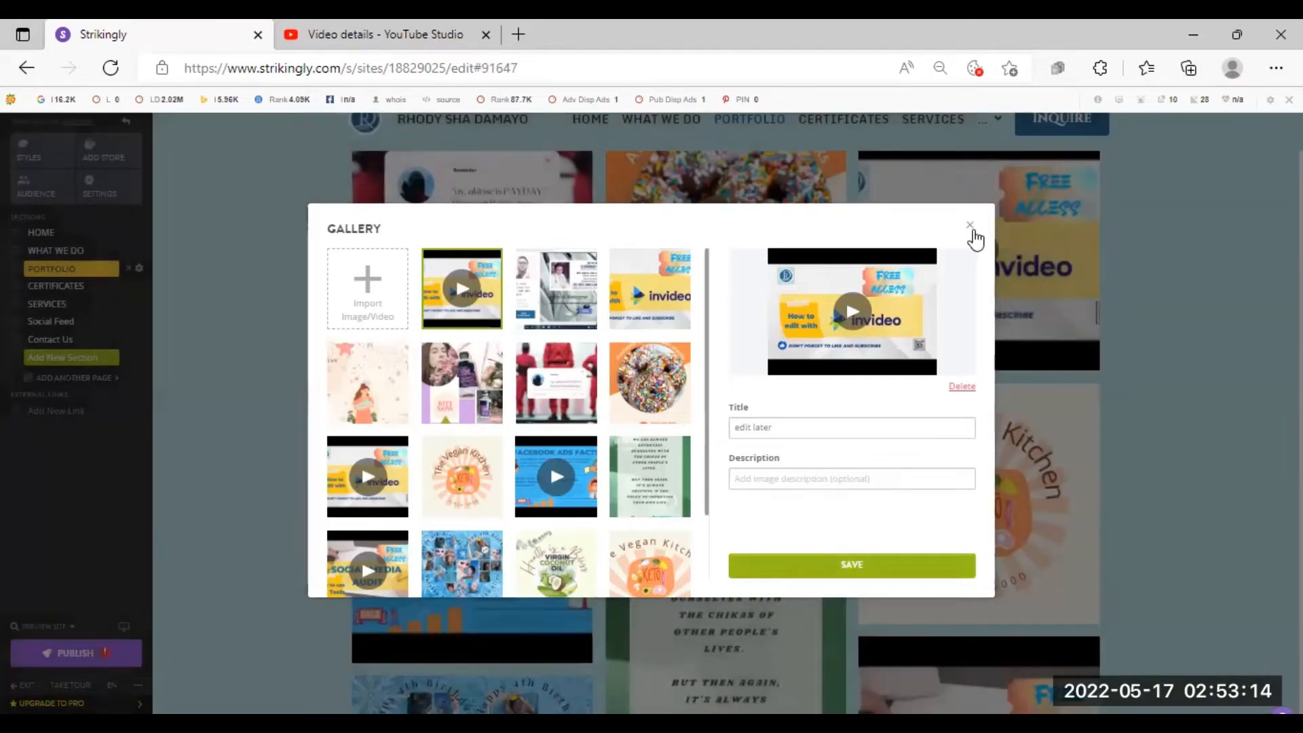
Check the new video's entry in the Portfolio gallery manager and close it without changes
scroll(426, 266, "up", 5)
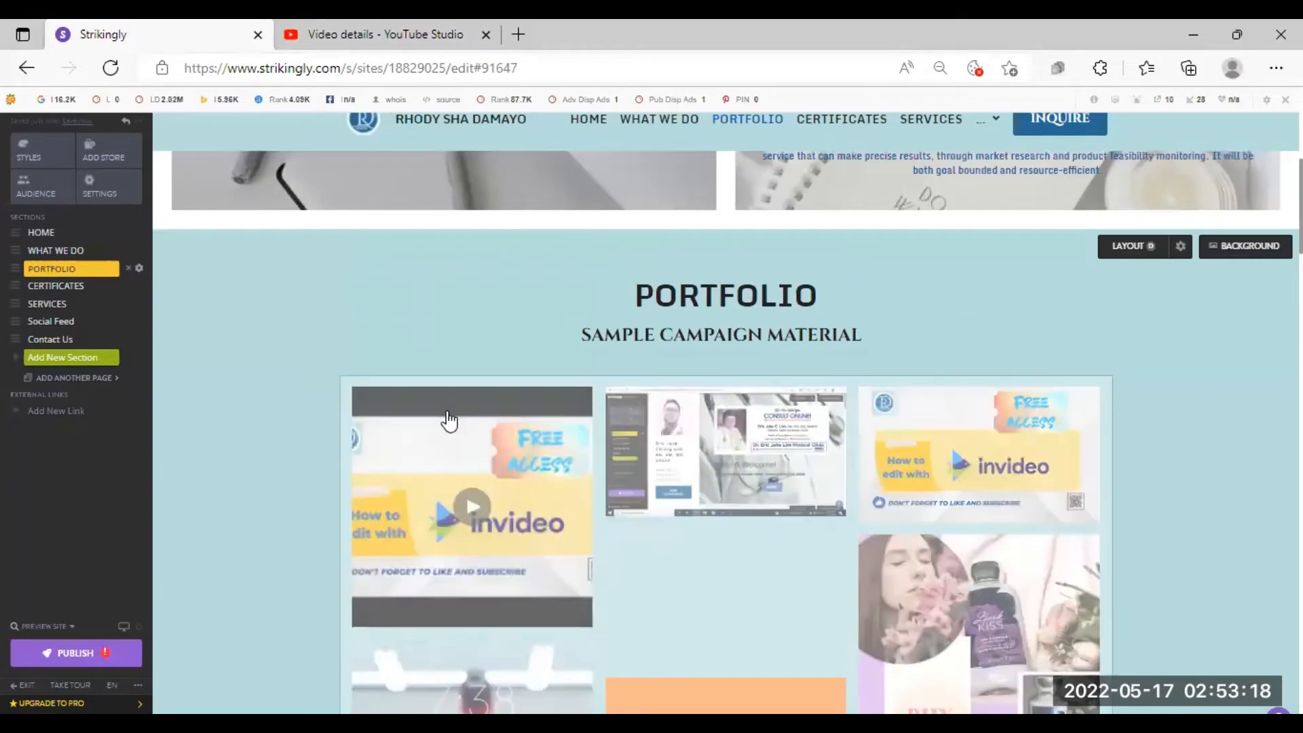
left_click(475, 523)
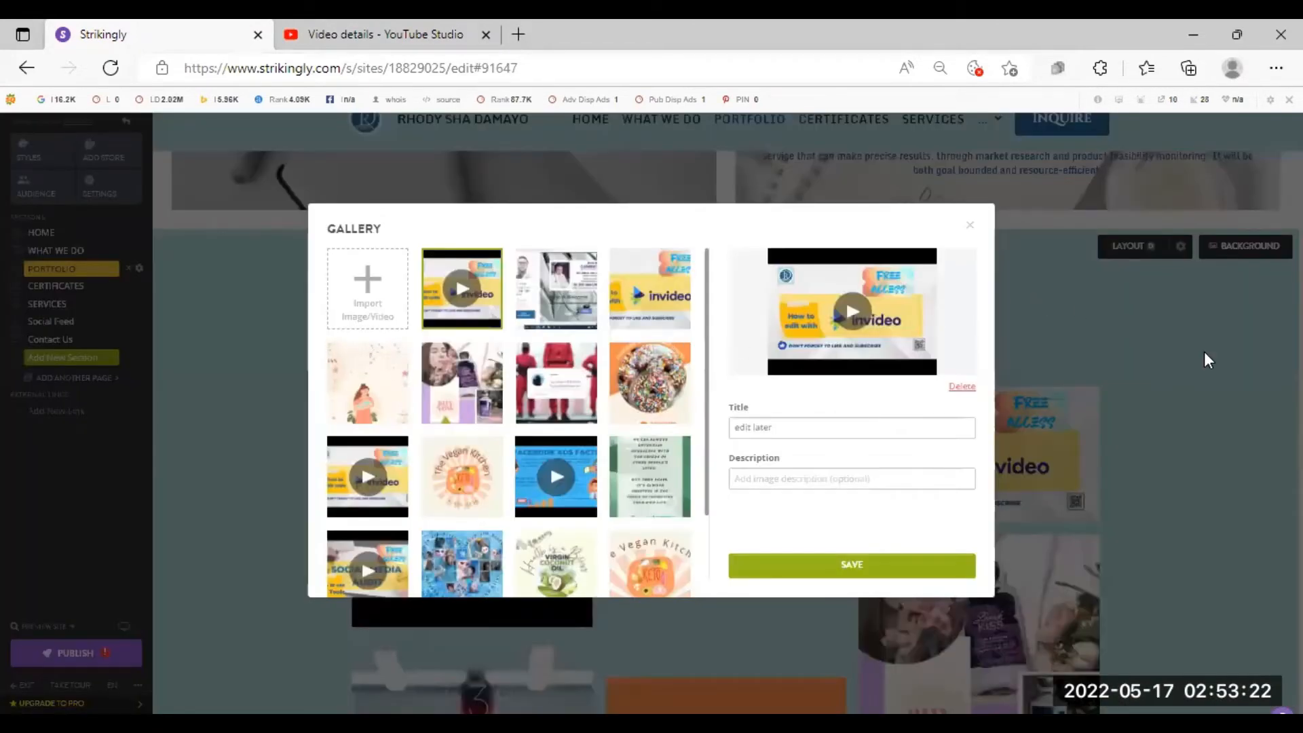
left_click(1208, 360)
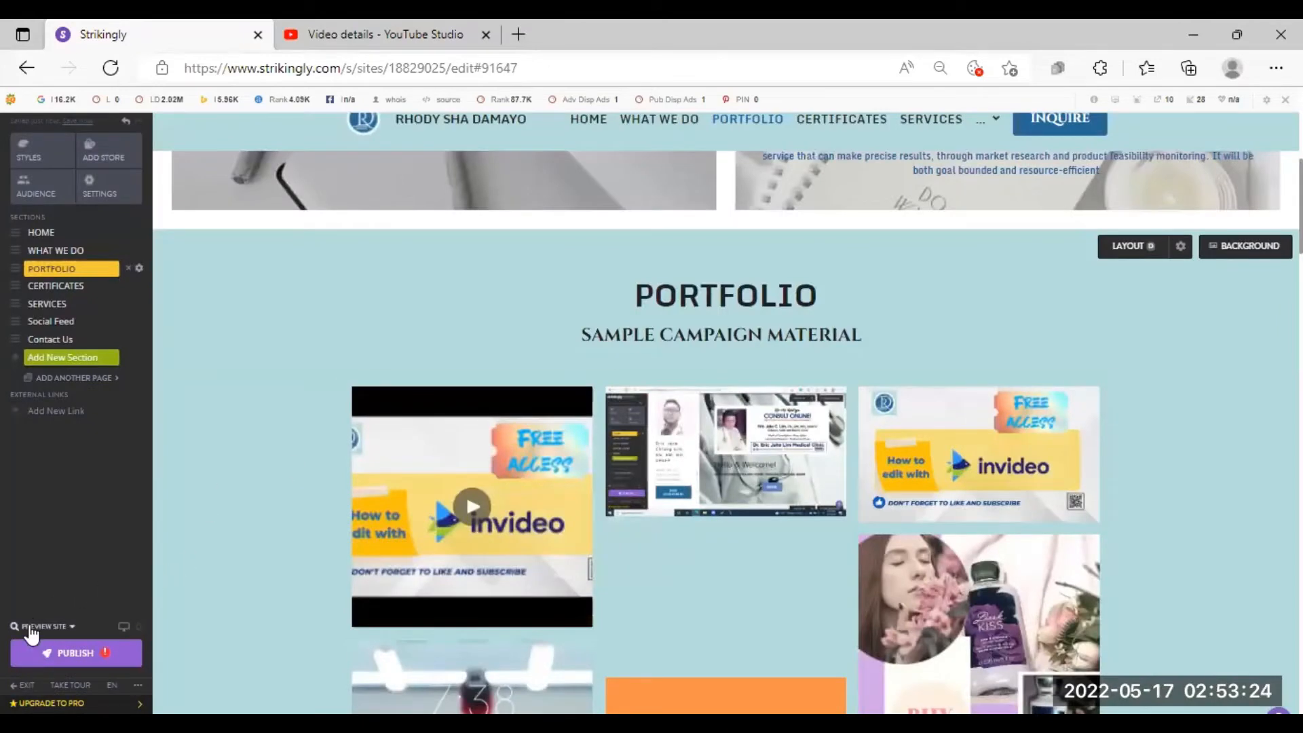
Open the live site and look through its Portfolio section for the newly added video
left_click(31, 628)
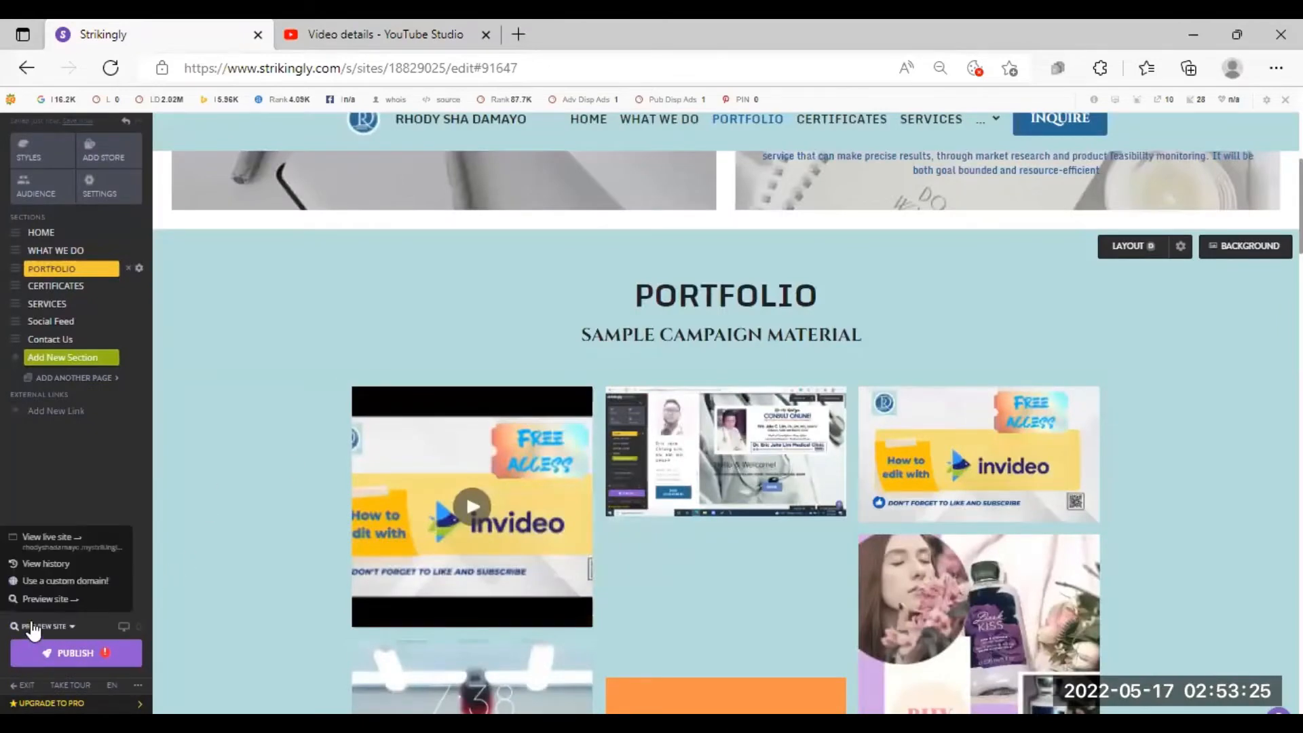
left_click(39, 540)
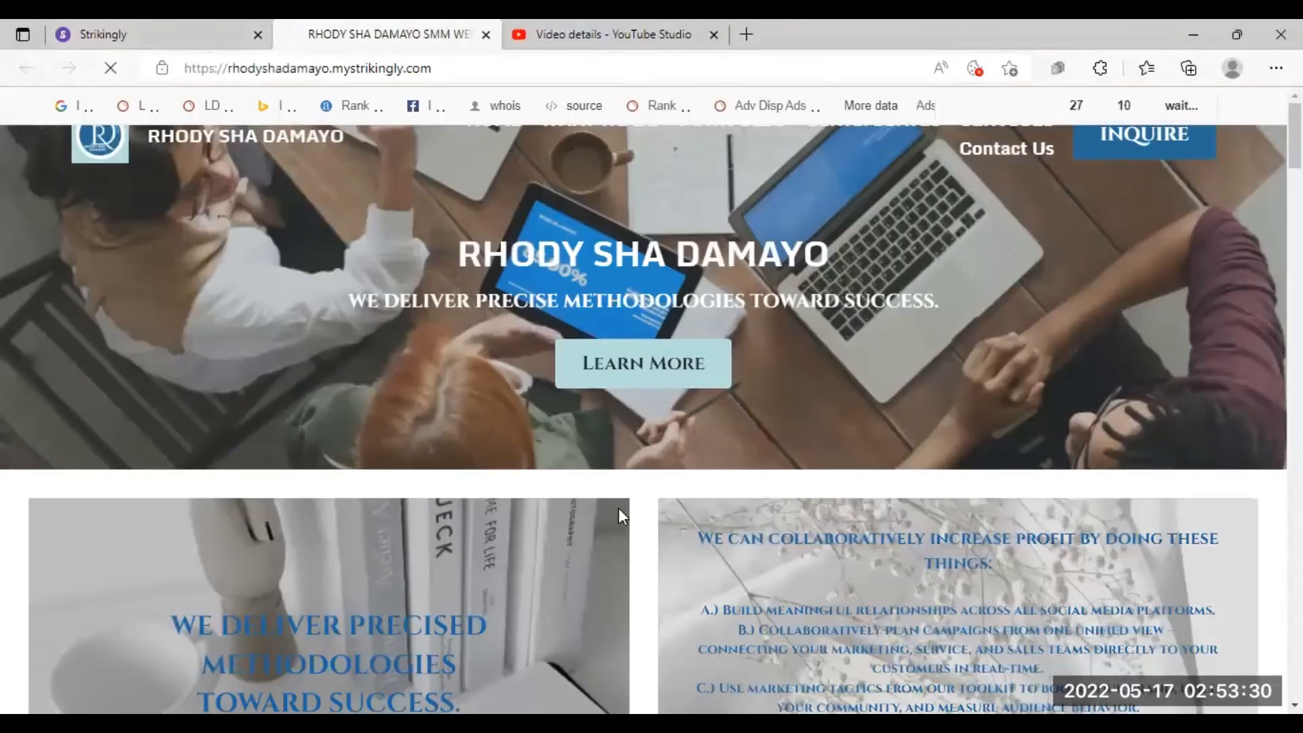
scroll(619, 507, "down", 3)
scroll(621, 513, "down", 10)
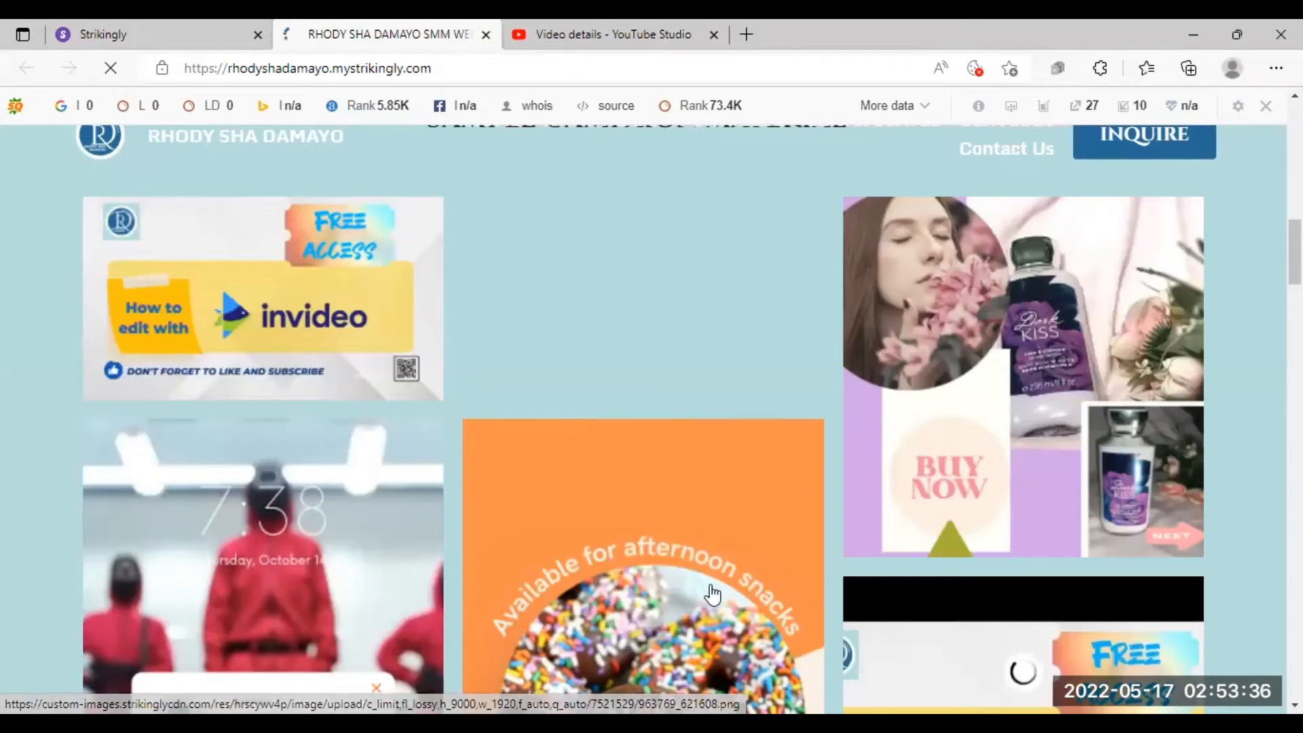
scroll(986, 423, "down", 5)
scroll(986, 422, "down", 3)
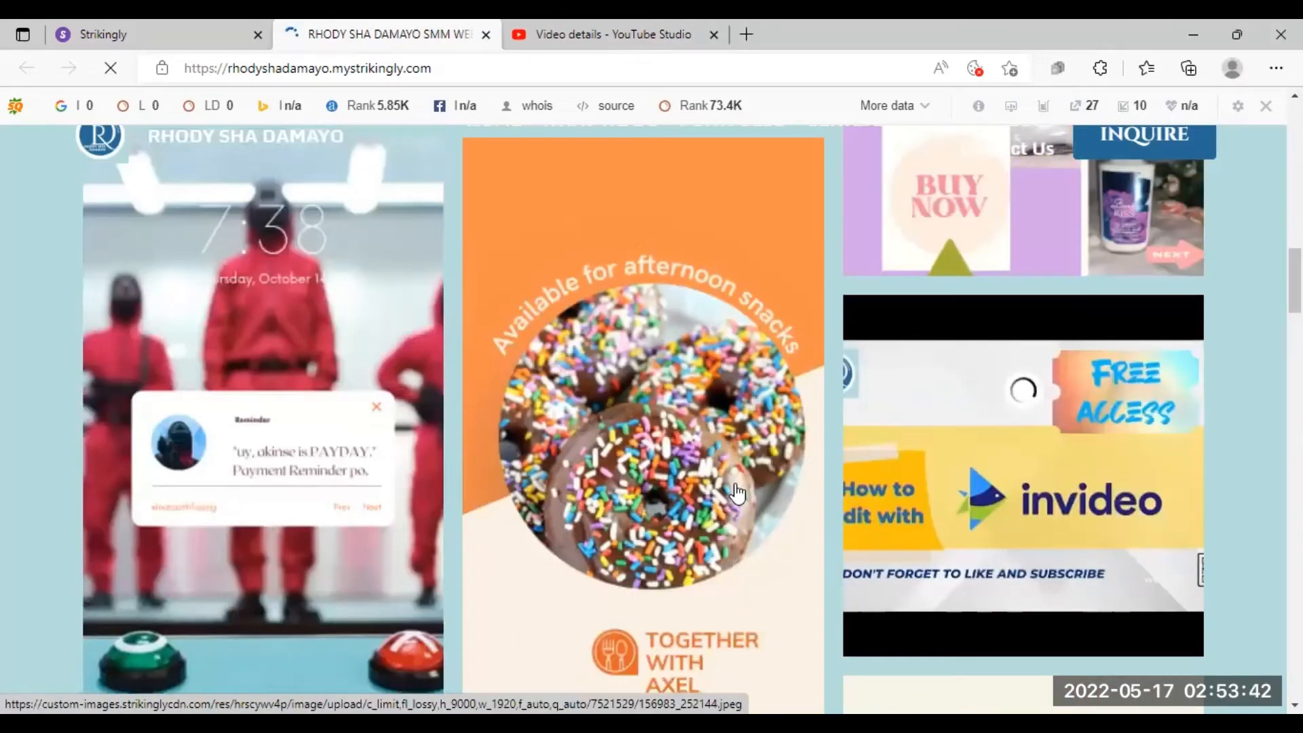
scroll(740, 490, "up", 4)
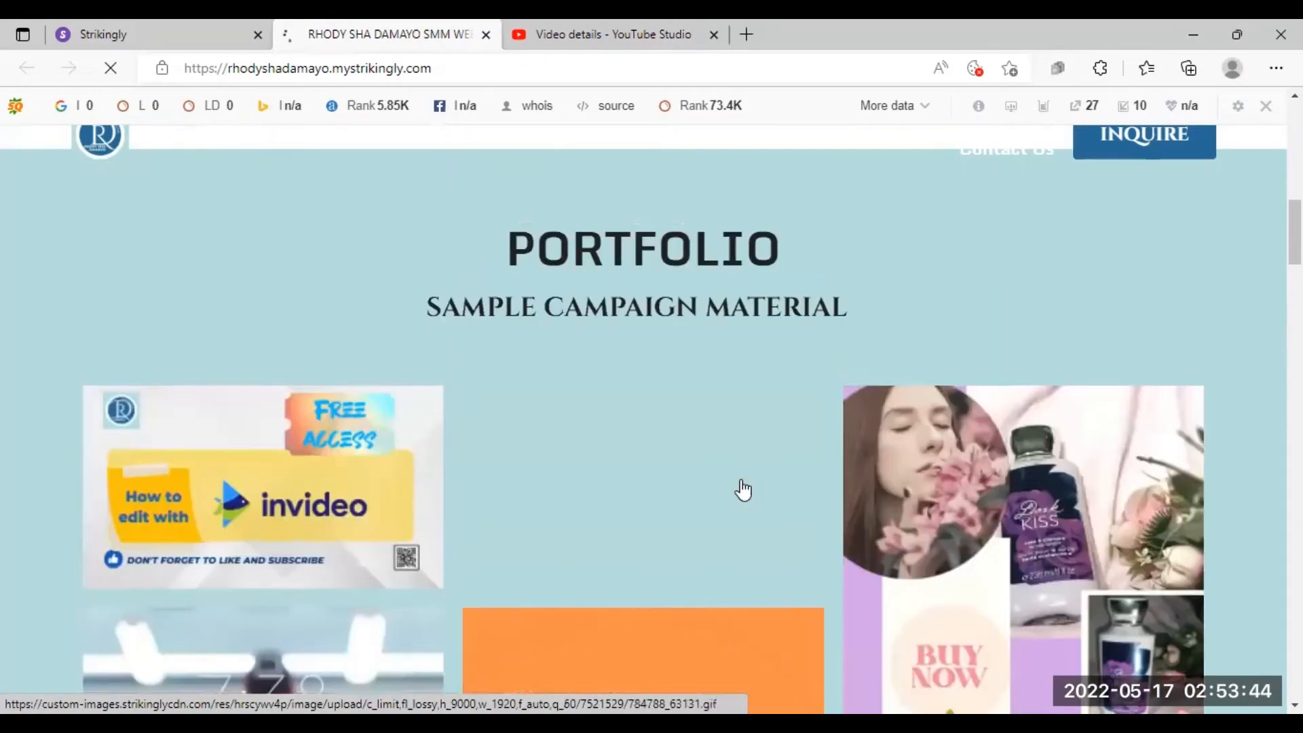
Compare the Portfolio section in the Strikingly editor with the one on the live site
left_click(217, 45)
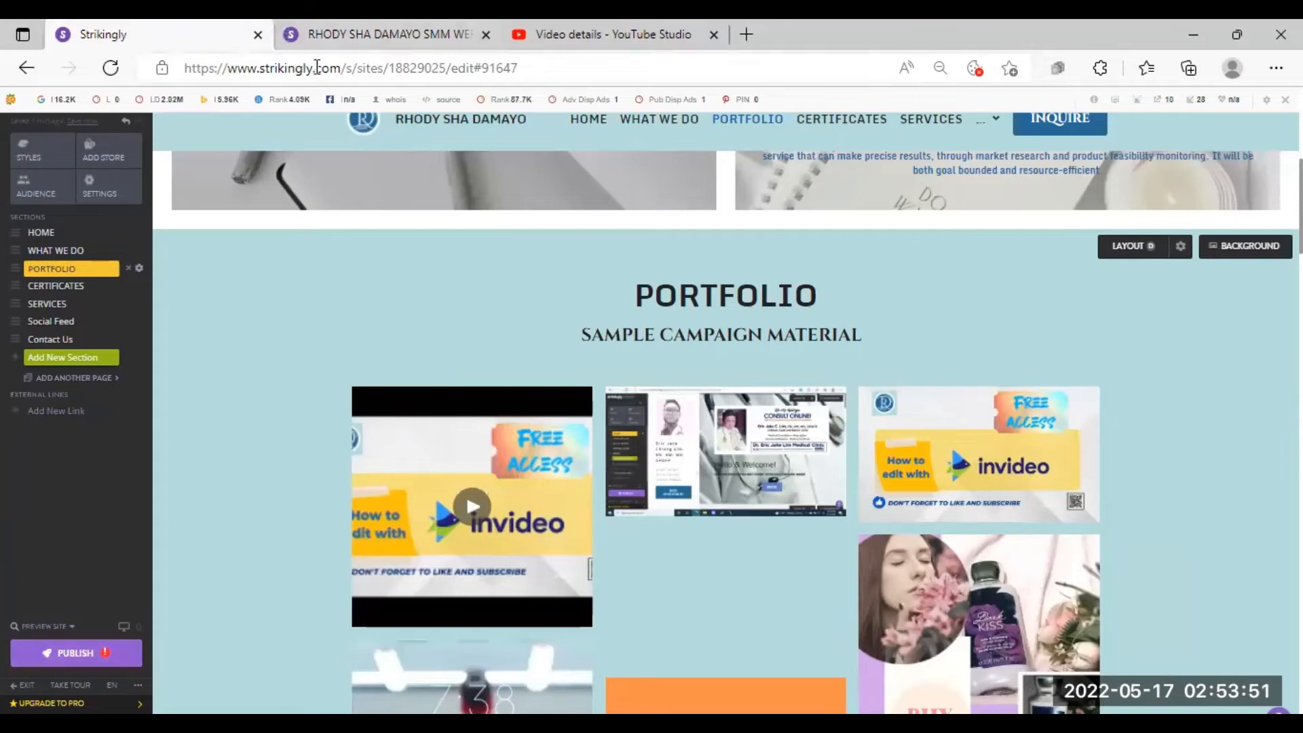
key("ctrl+Tab")
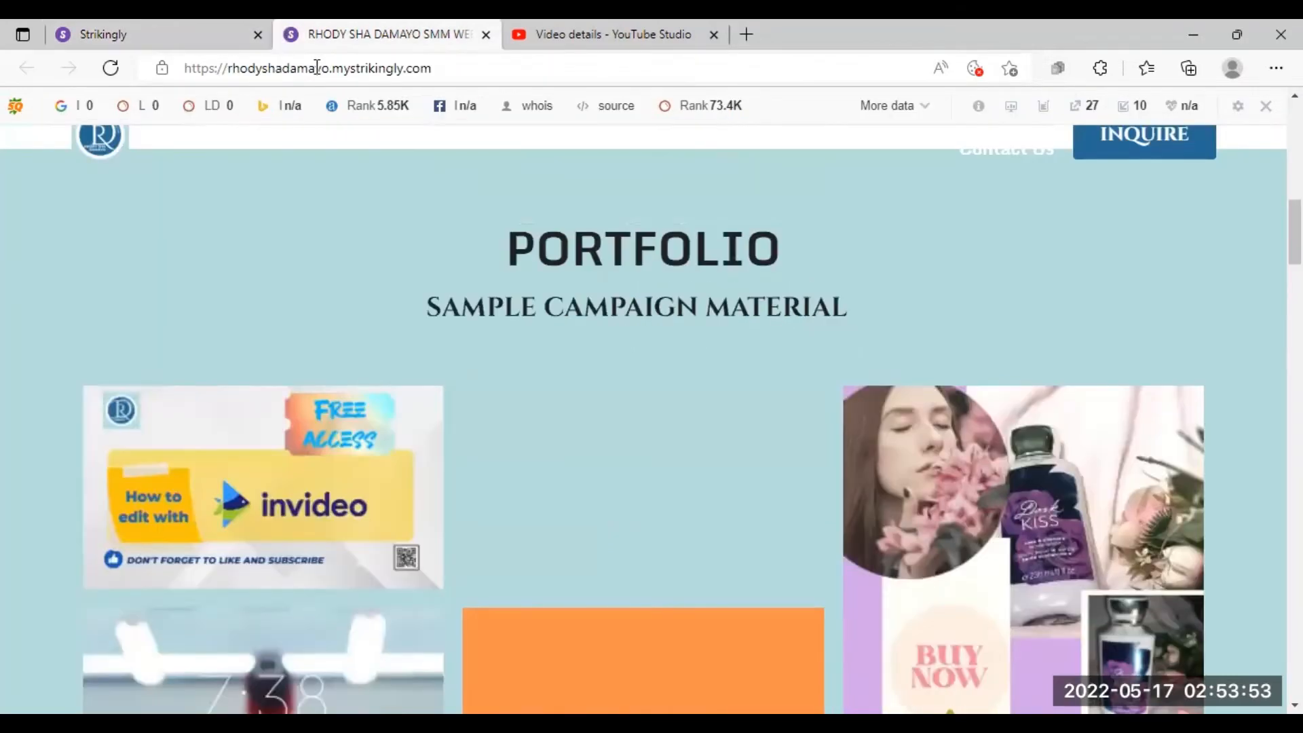
scroll(515, 407, "up", 5)
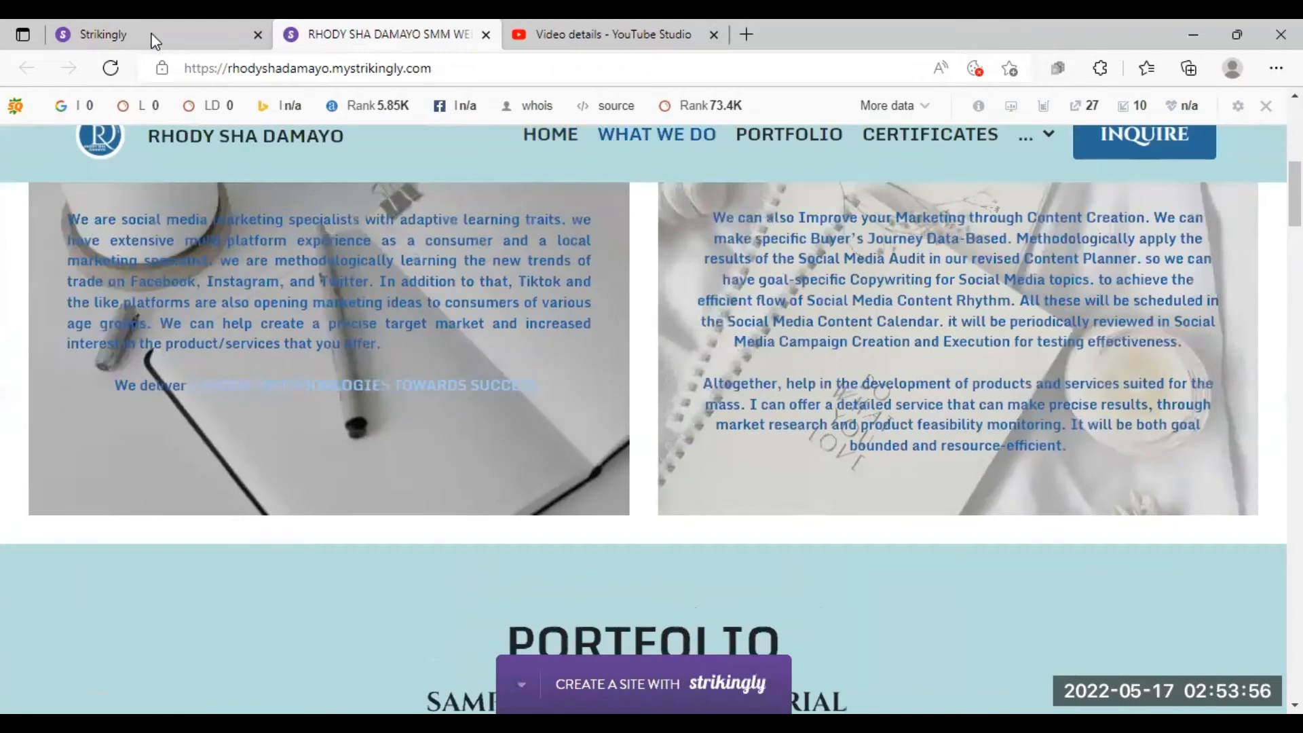
Return to the Strikingly editor, delete the "edit later" video from the Portfolio gallery and close the gallery manager
left_click(155, 41)
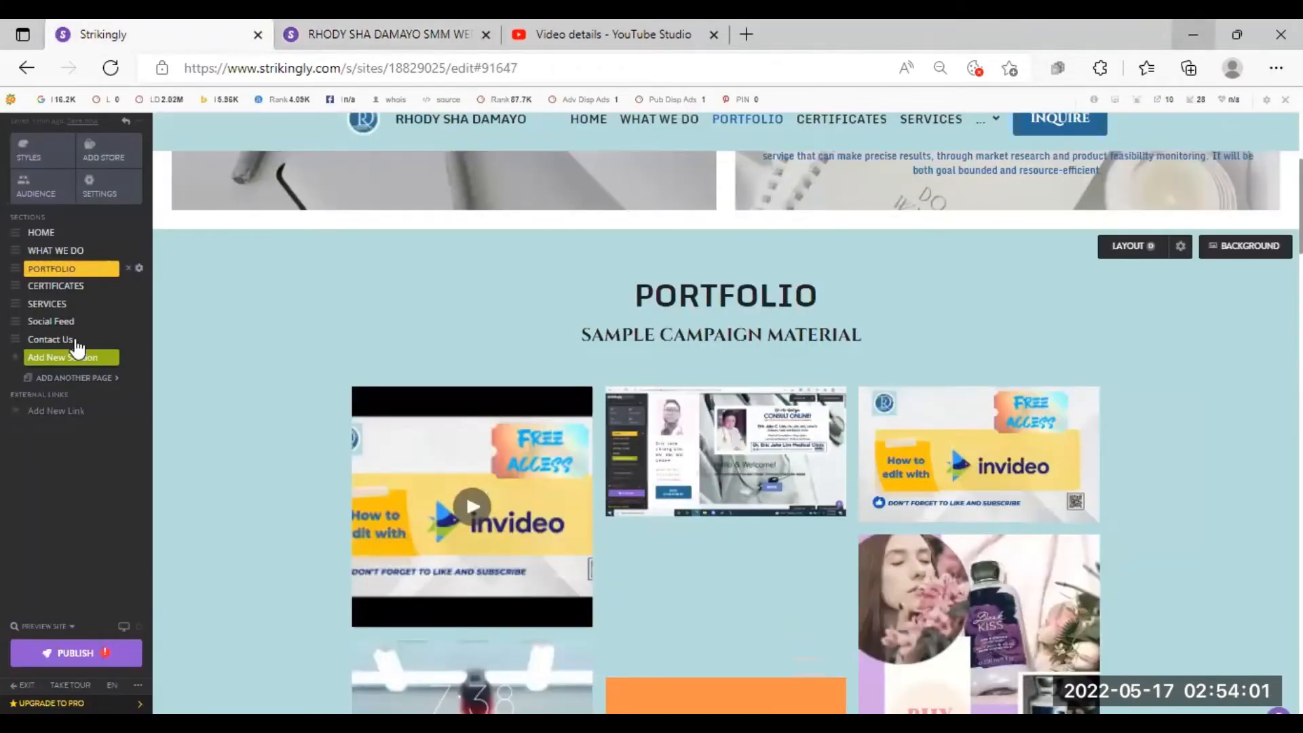
scroll(698, 532, "down", 7)
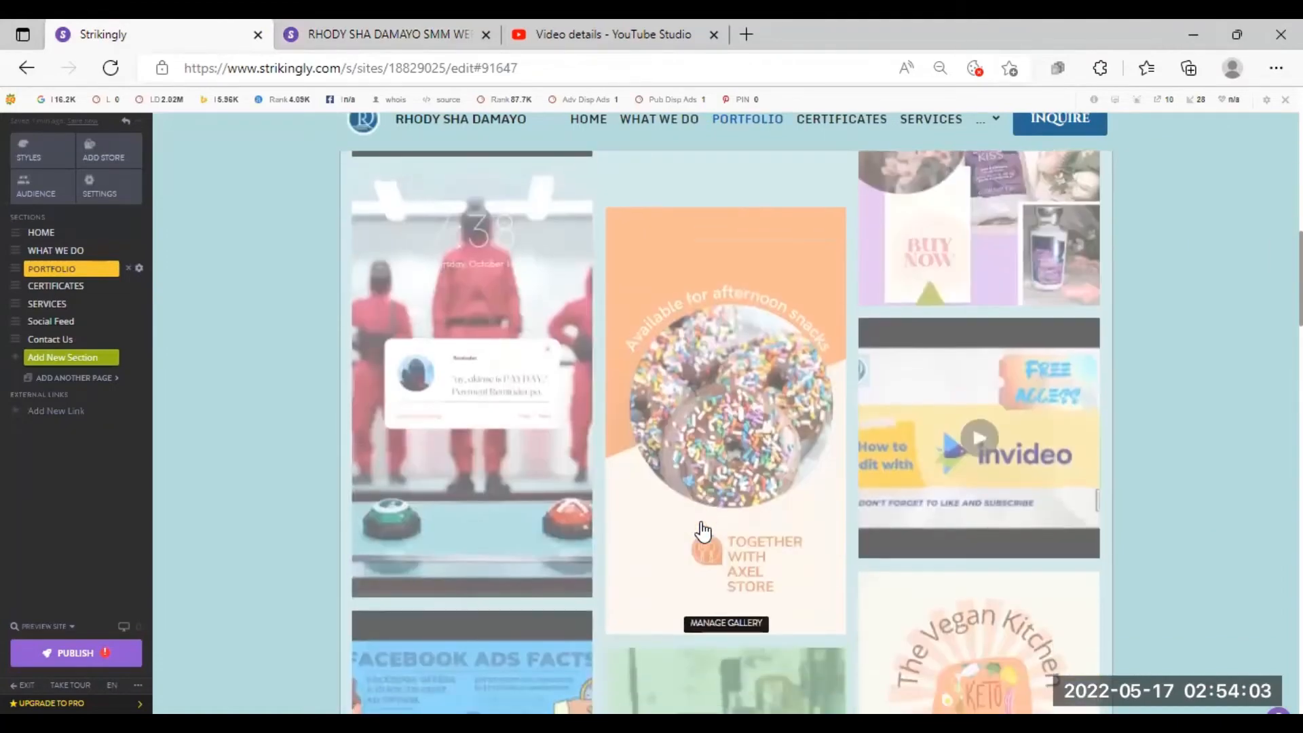
scroll(699, 540, "down", 3)
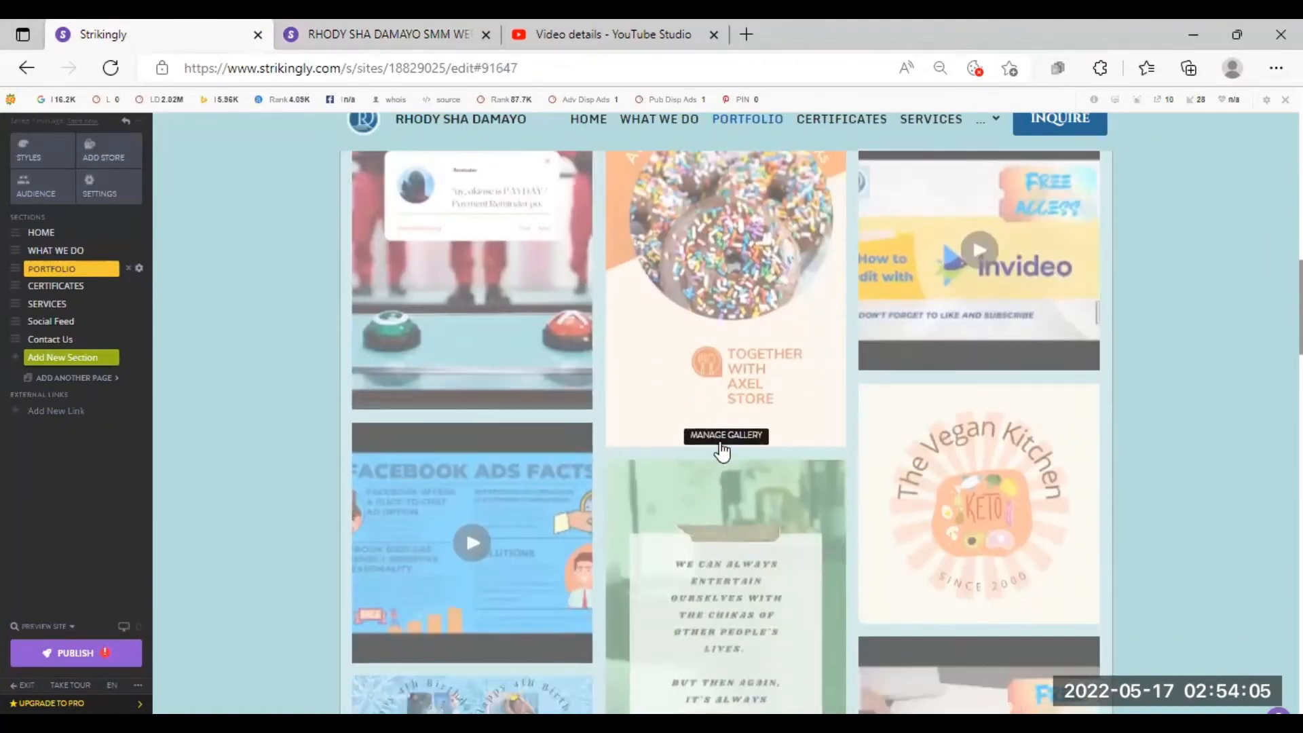
left_click(722, 439)
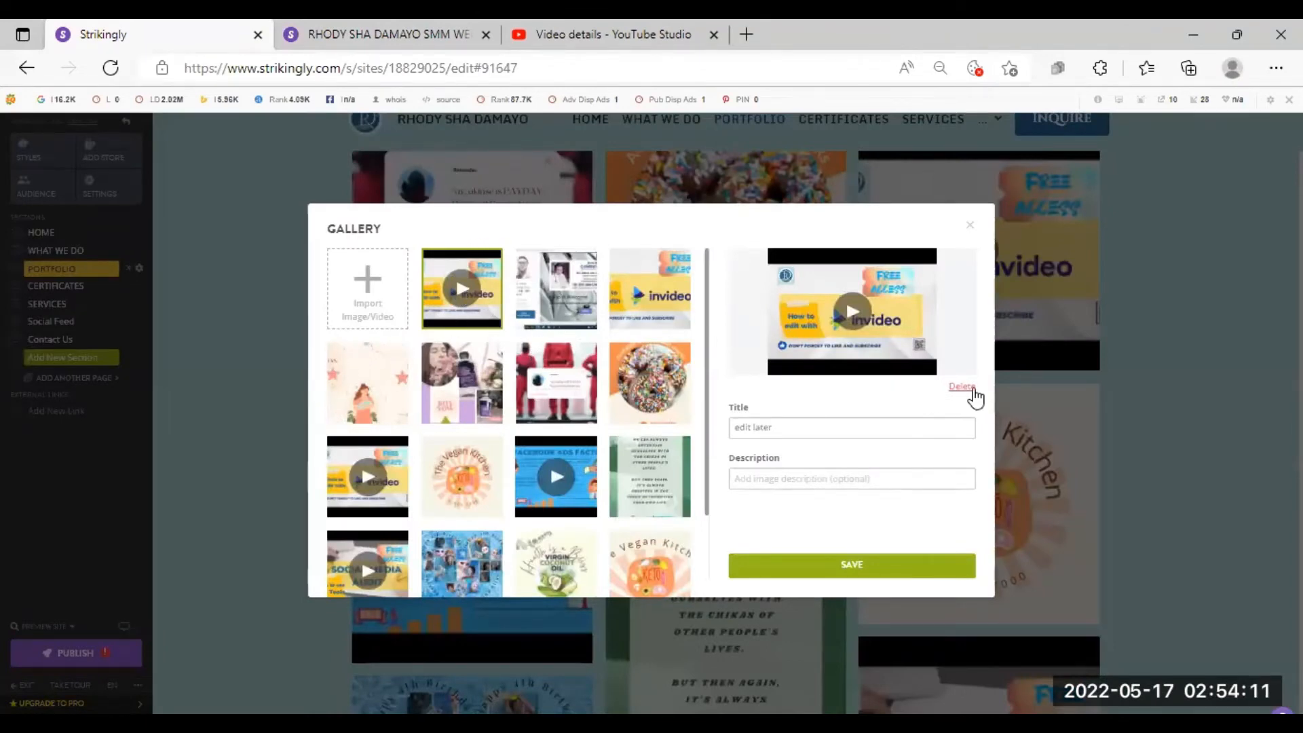
left_click(972, 392)
left_click(744, 190)
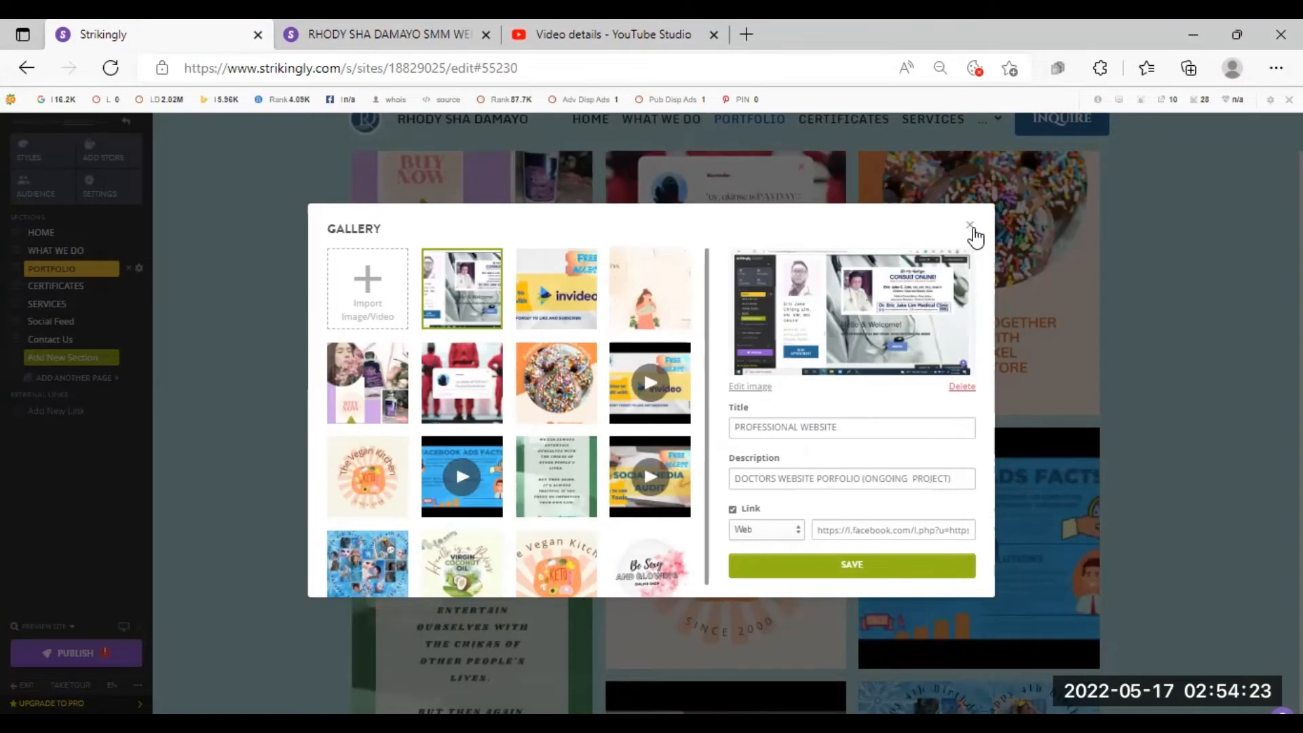
left_click(970, 226)
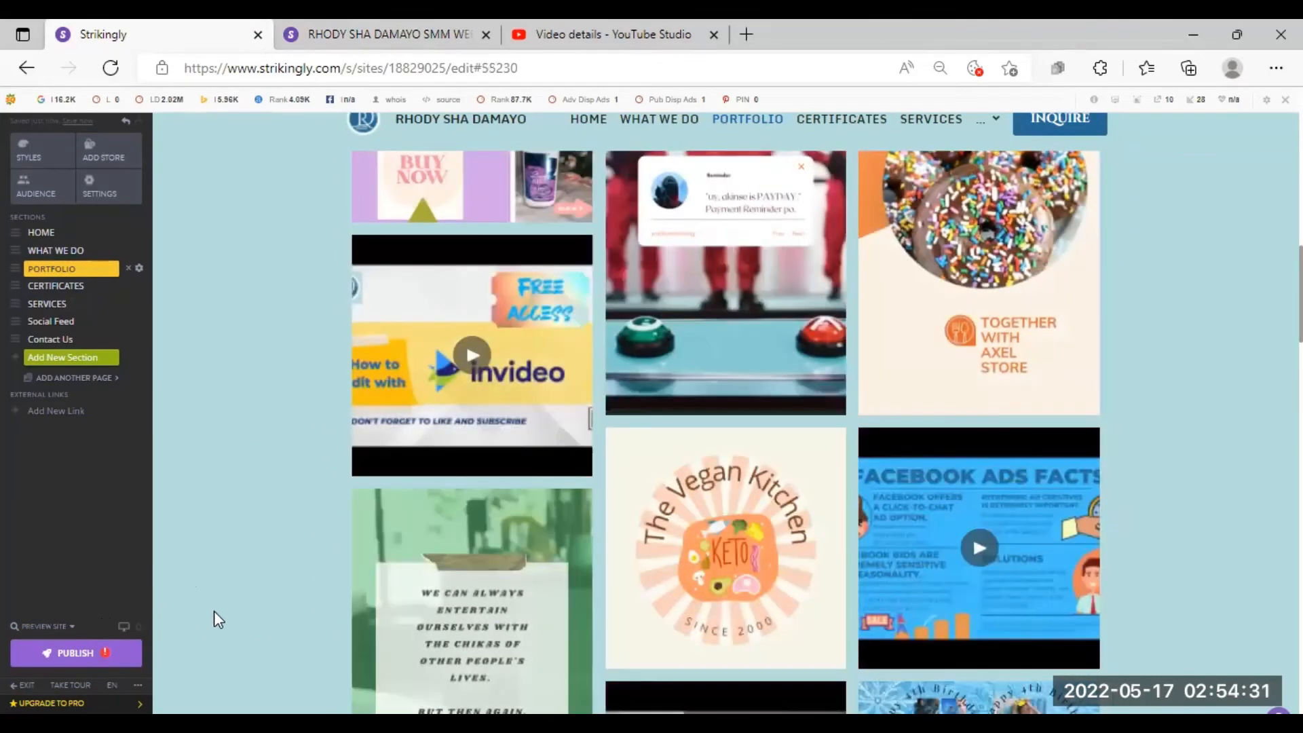
Review the top of the Portfolio section in the editor and publish the site
scroll(457, 427, "up", 10)
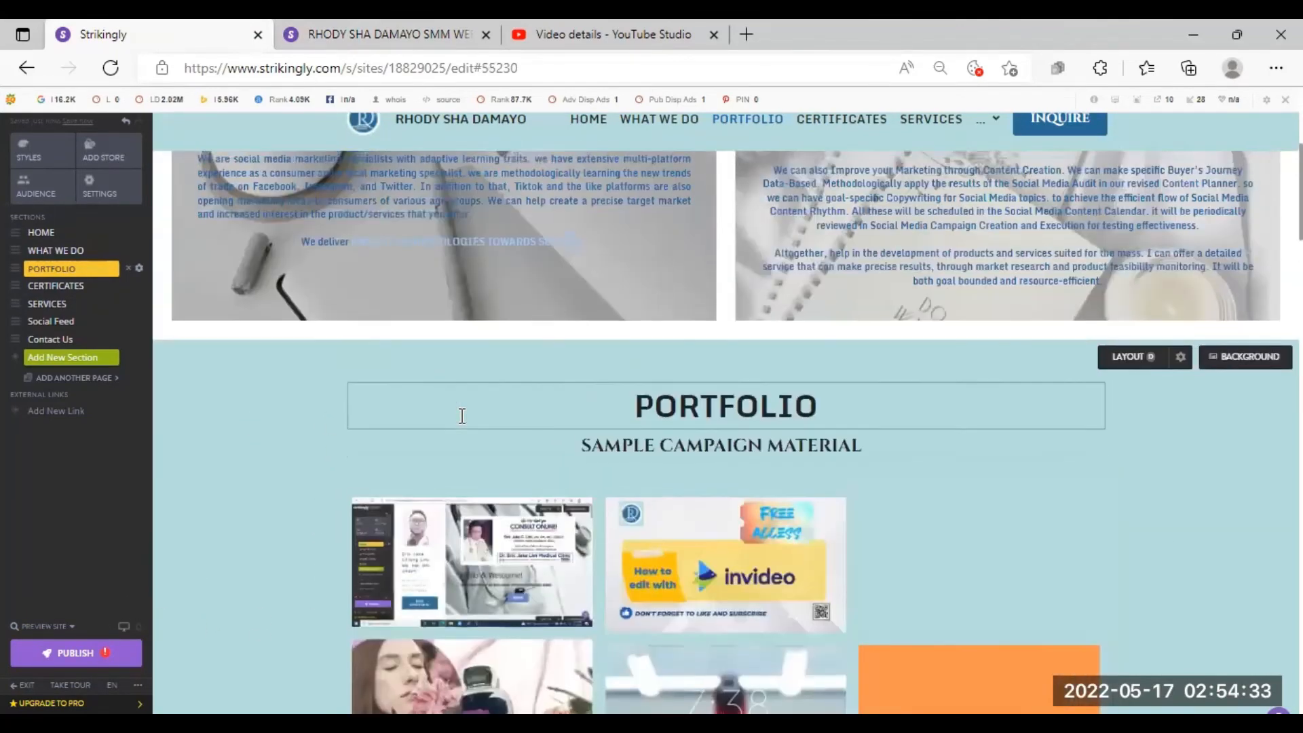
scroll(461, 415, "down", 3)
left_click(60, 651)
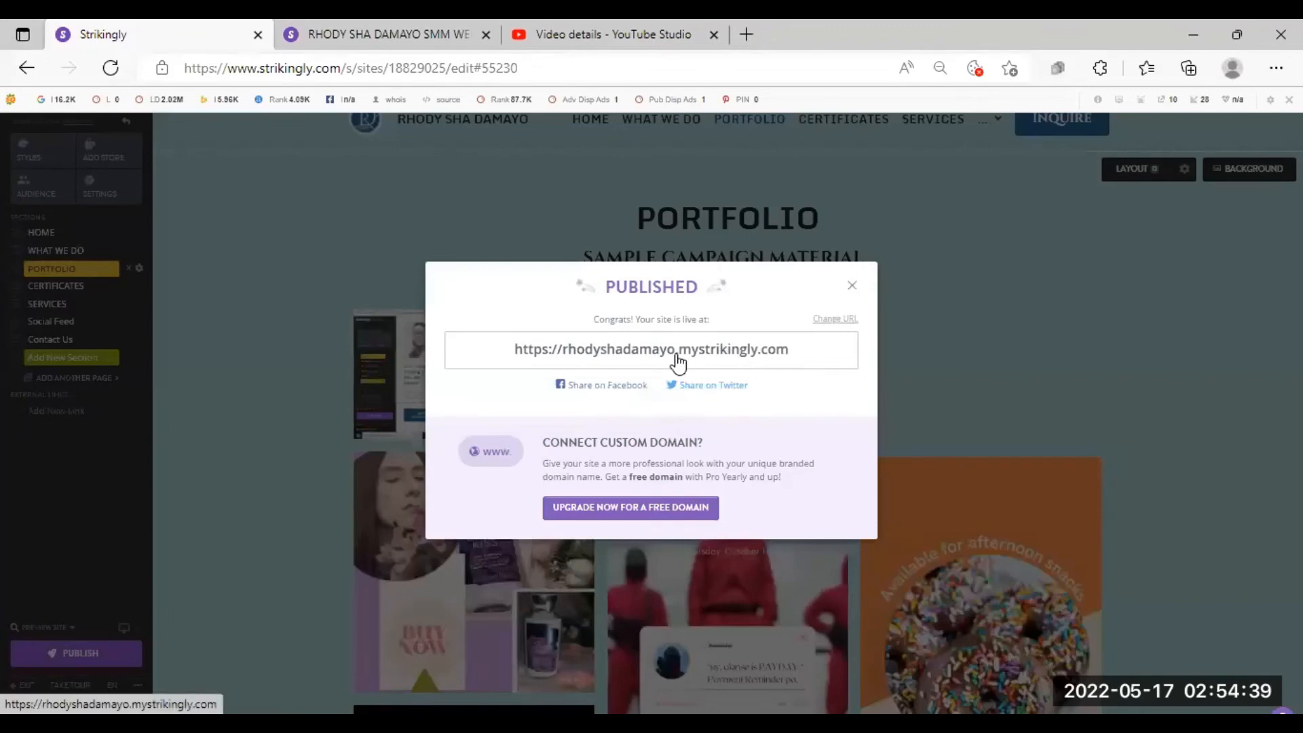
Switch to the live site, reload it and look through the Portfolio gallery to check the published changes
left_click(417, 39)
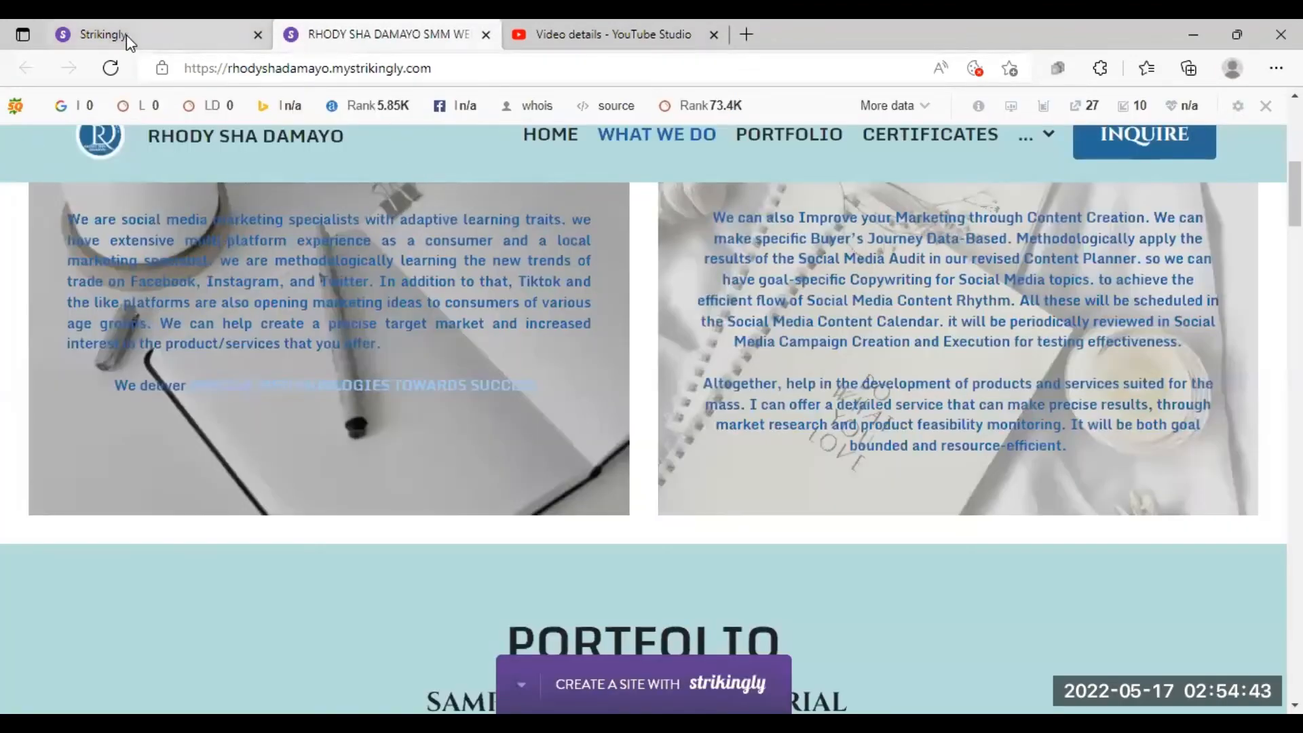
left_click(112, 68)
scroll(681, 434, "down", 7)
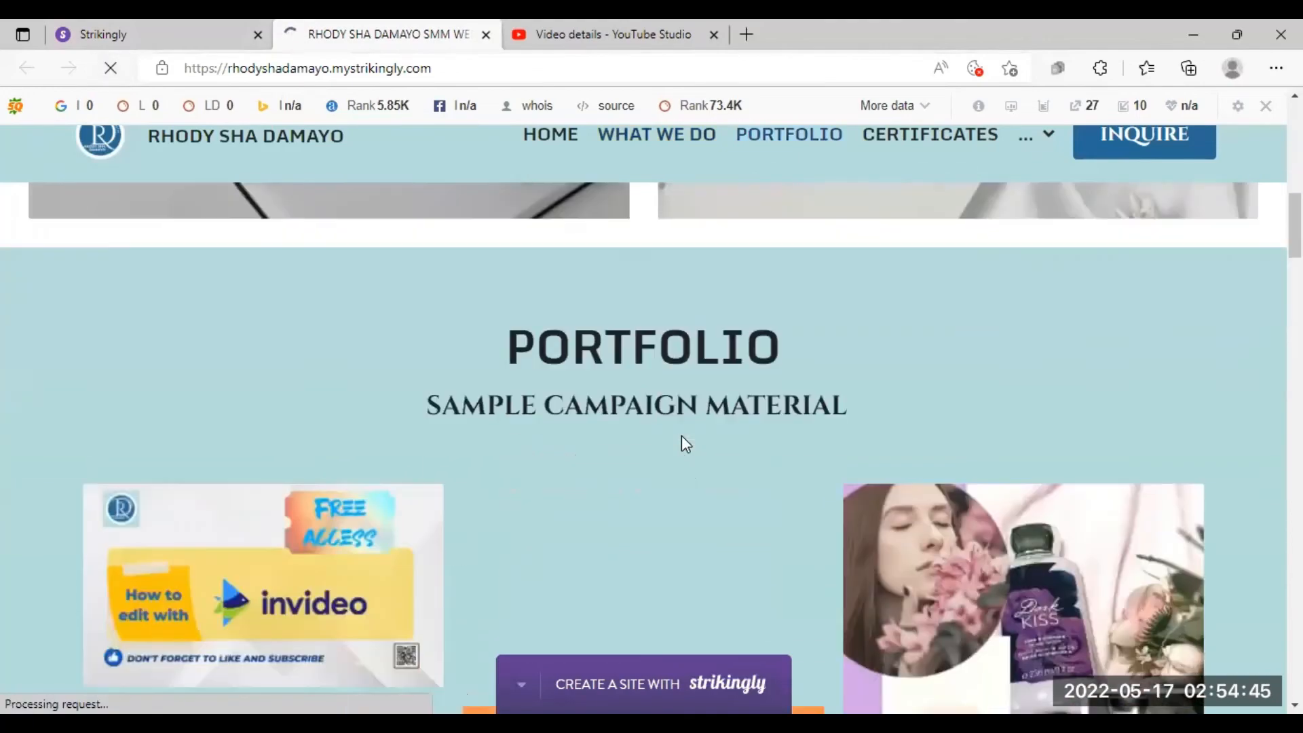
scroll(681, 436, "down", 1)
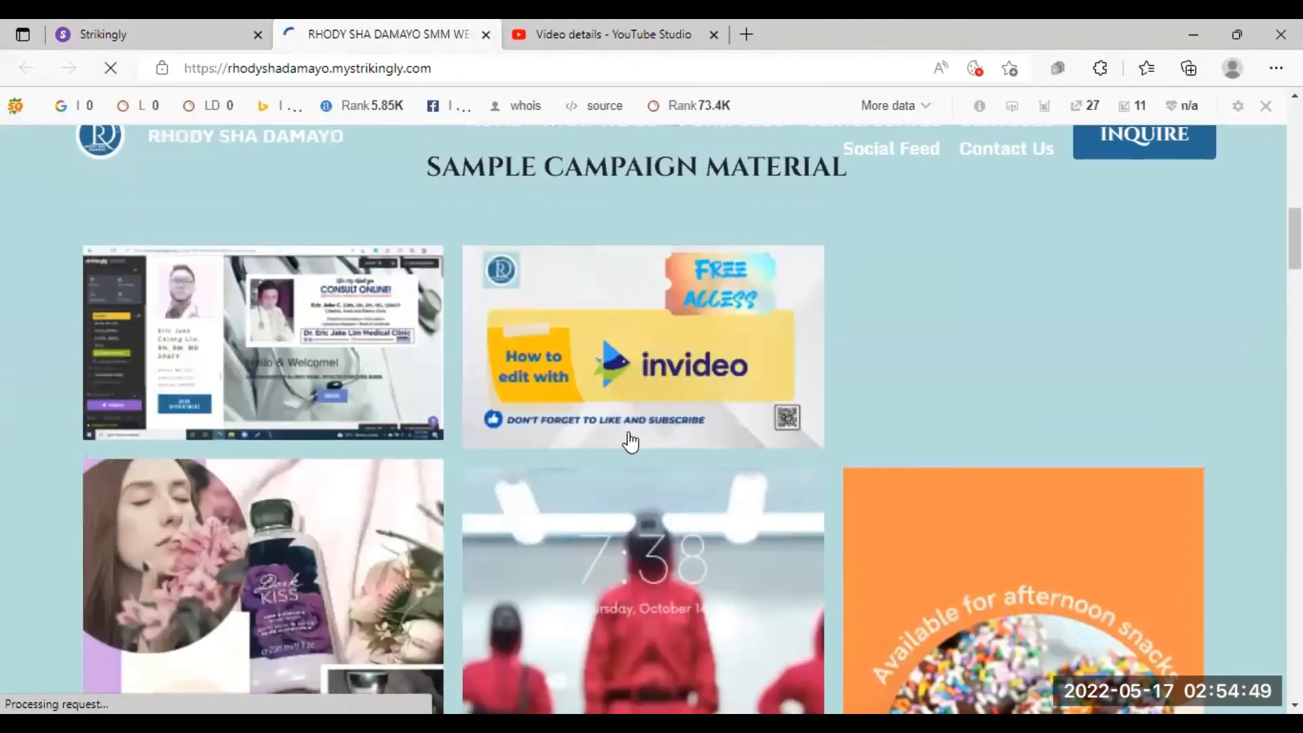
scroll(1048, 363, "down", 3)
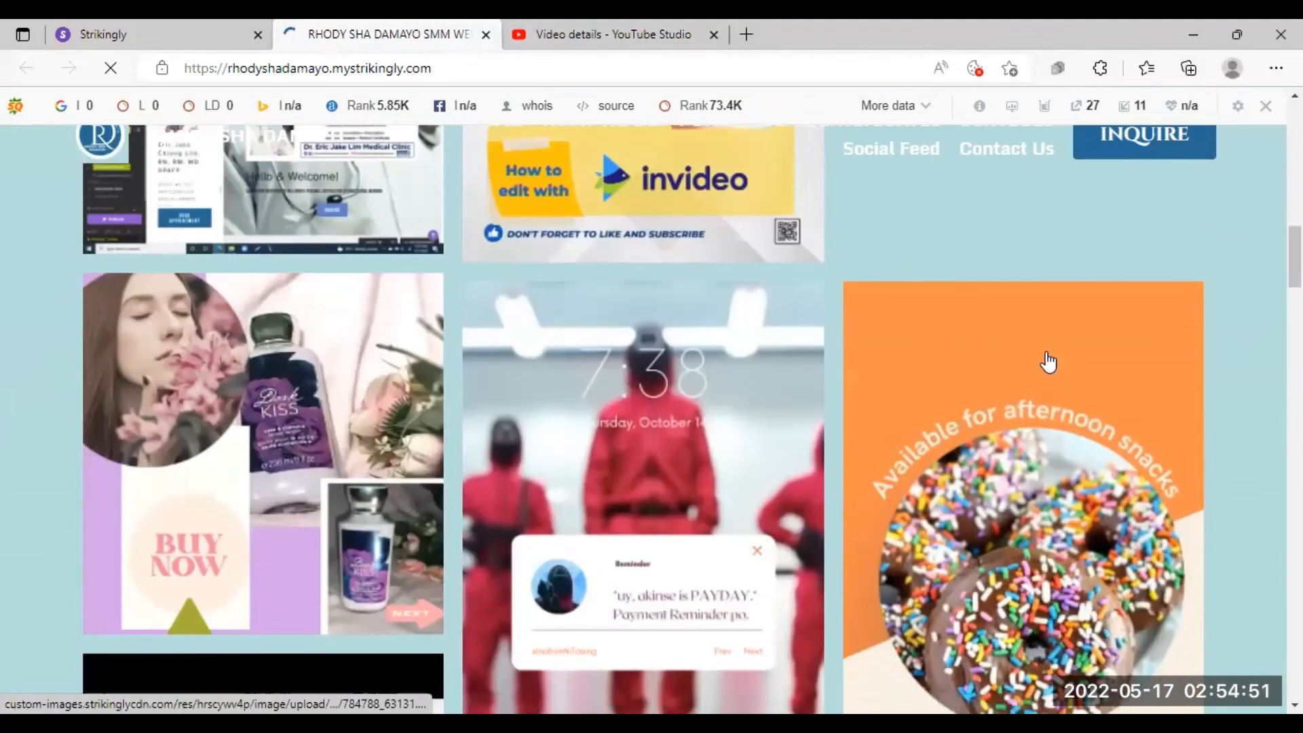
scroll(1049, 362, "down", 4)
scroll(1048, 362, "down", 3)
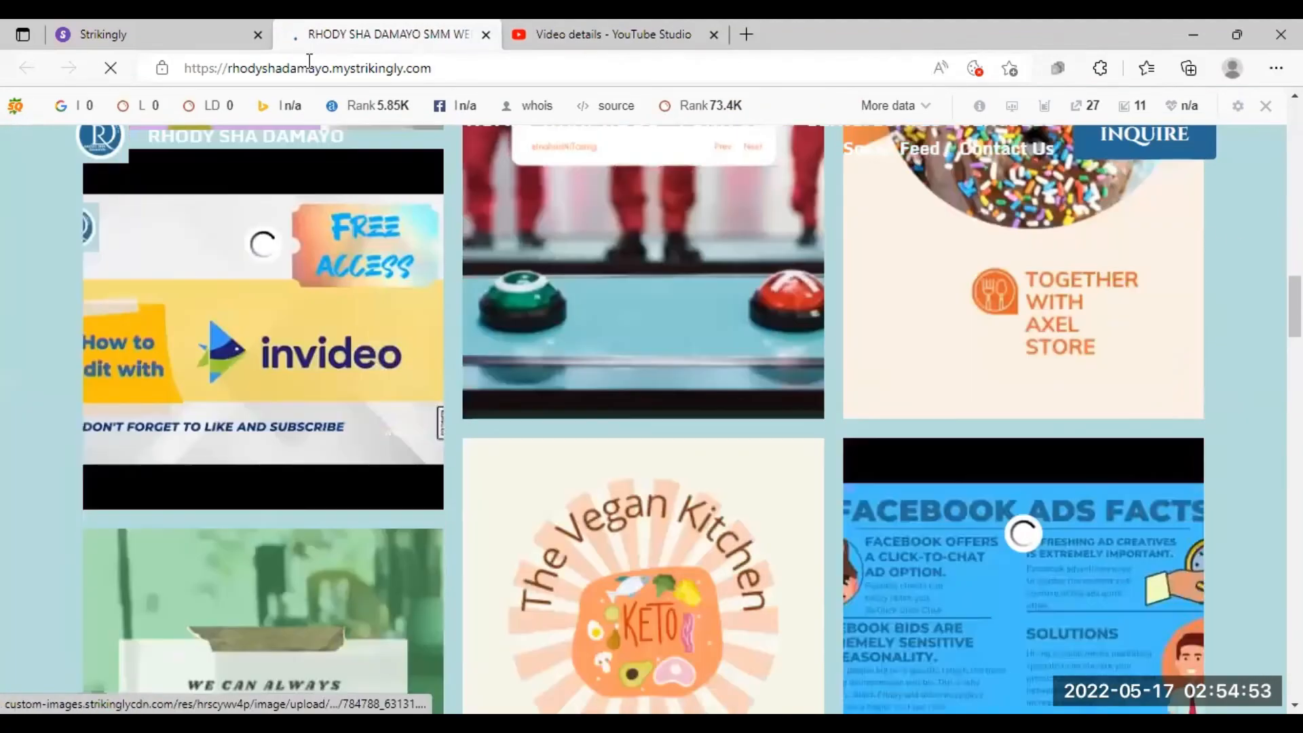